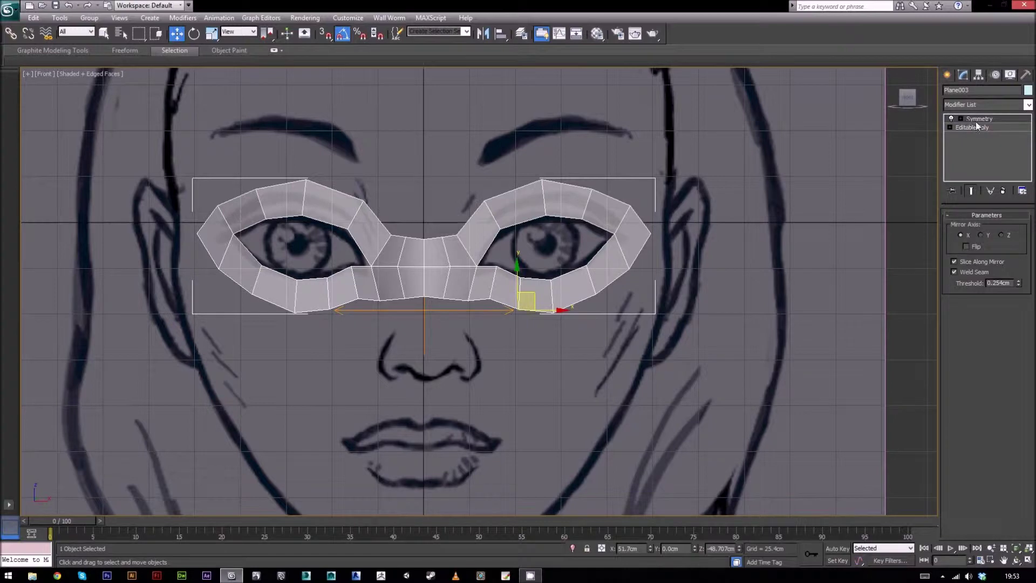
Step: Show all four viewports and display the Symmetry result while the mask's base Editable Poly level is active
{"action": "key", "text": "alt+w"}
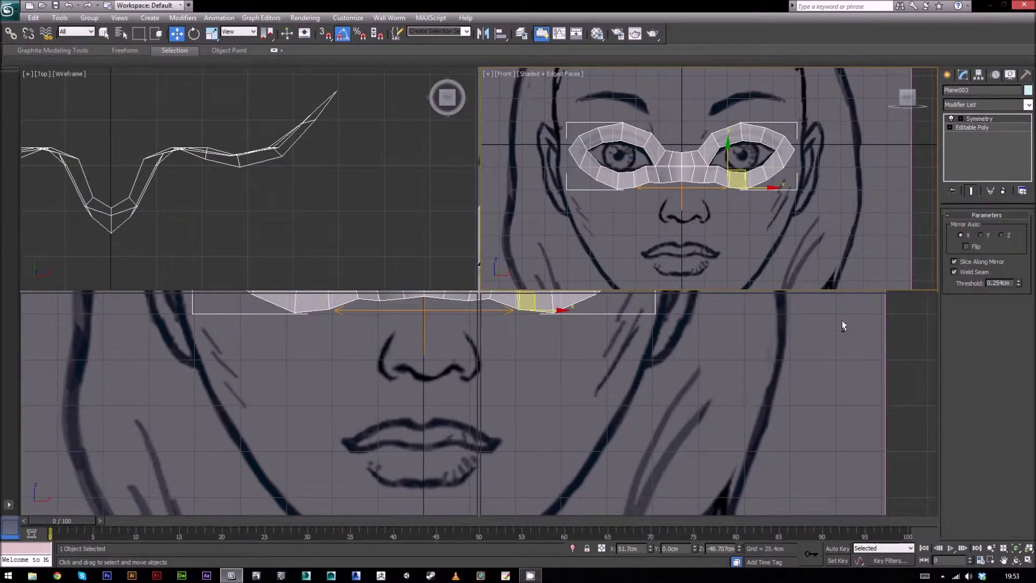
{"action": "left_click", "coordinate": [979, 126]}
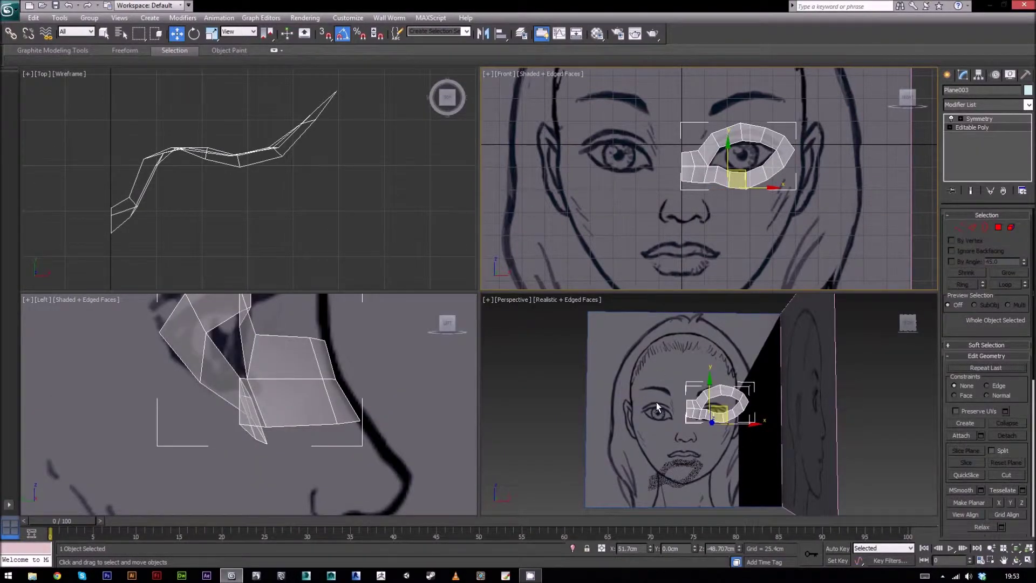
{"action": "left_click", "coordinate": [970, 190]}
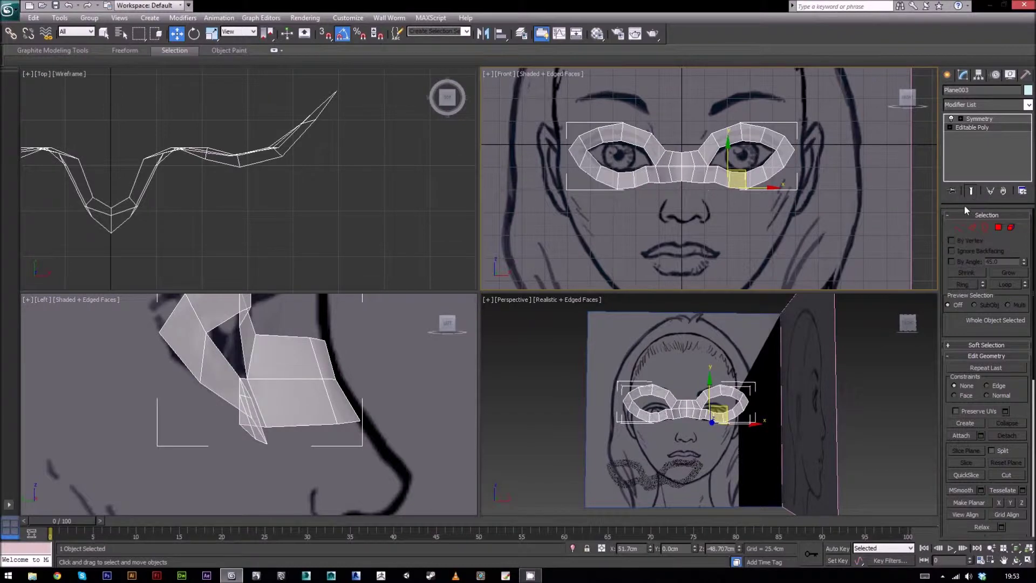
{"action": "middle_click_drag", "start_coordinate": [779, 435], "coordinate": [838, 403], "text": "alt"}
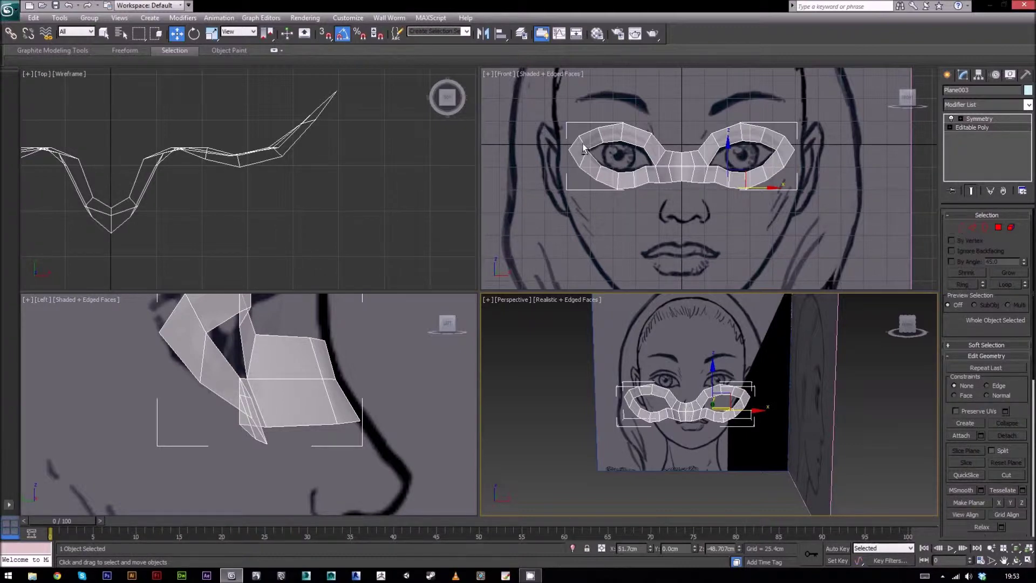
Step: Move the outer-rim vertex below the inner eye corner slightly down and adjust the outermost vertex of the eye loop
{"action": "left_click", "coordinate": [959, 227]}
{"action": "middle_click_drag", "start_coordinate": [777, 168], "coordinate": [764, 175]}
{"action": "scroll", "coordinate": [718, 178], "scroll_direction": "up", "scroll_amount": 4}
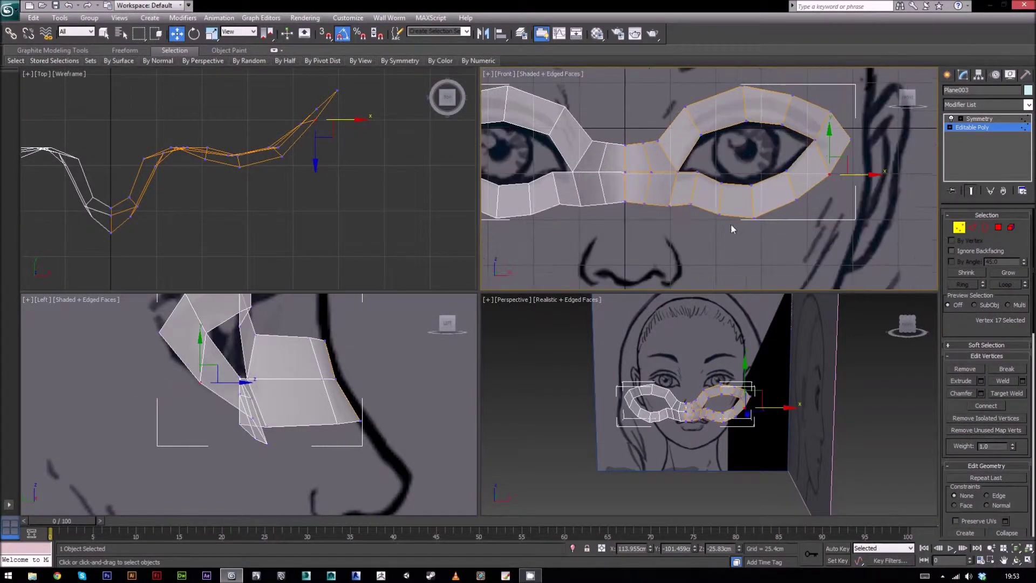
{"action": "left_click", "coordinate": [691, 205]}
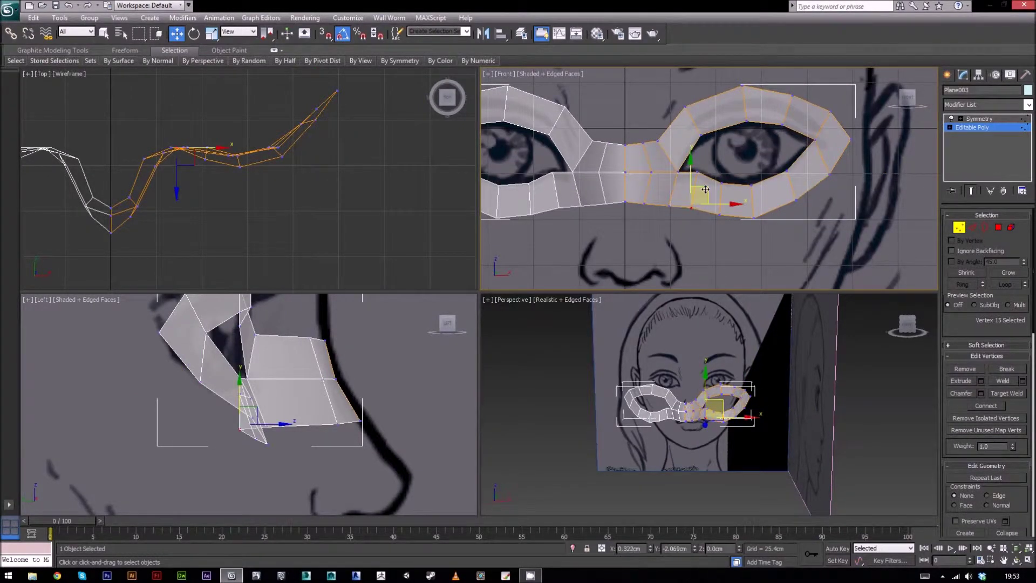
{"action": "left_click_drag", "start_coordinate": [705, 193], "coordinate": [705, 200]}
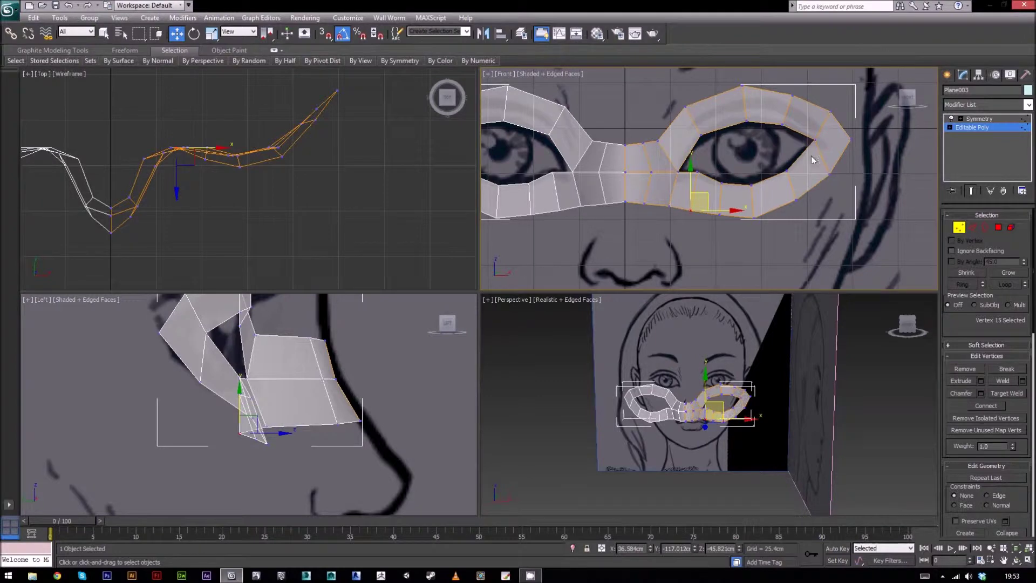
{"action": "left_click", "coordinate": [849, 140]}
{"action": "left_click_drag", "start_coordinate": [851, 167], "coordinate": [853, 143]}
{"action": "scroll", "coordinate": [869, 209], "scroll_direction": "down", "scroll_amount": 3}
{"action": "middle_click_drag", "start_coordinate": [810, 208], "coordinate": [783, 187]}
Step: Clone the eye loop's lower polygon near the inner eye corner to an element between the nose and upper lip
{"action": "left_click", "coordinate": [998, 229]}
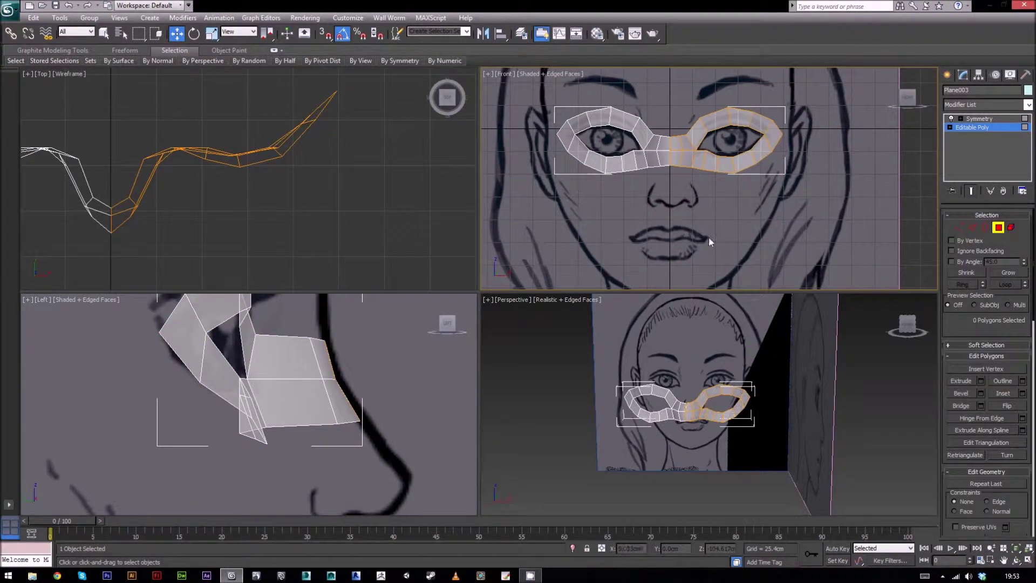
{"action": "scroll", "coordinate": [678, 265], "scroll_direction": "up", "scroll_amount": 2}
{"action": "middle_click_drag", "start_coordinate": [679, 266], "coordinate": [719, 161]}
{"action": "left_click", "coordinate": [701, 110]}
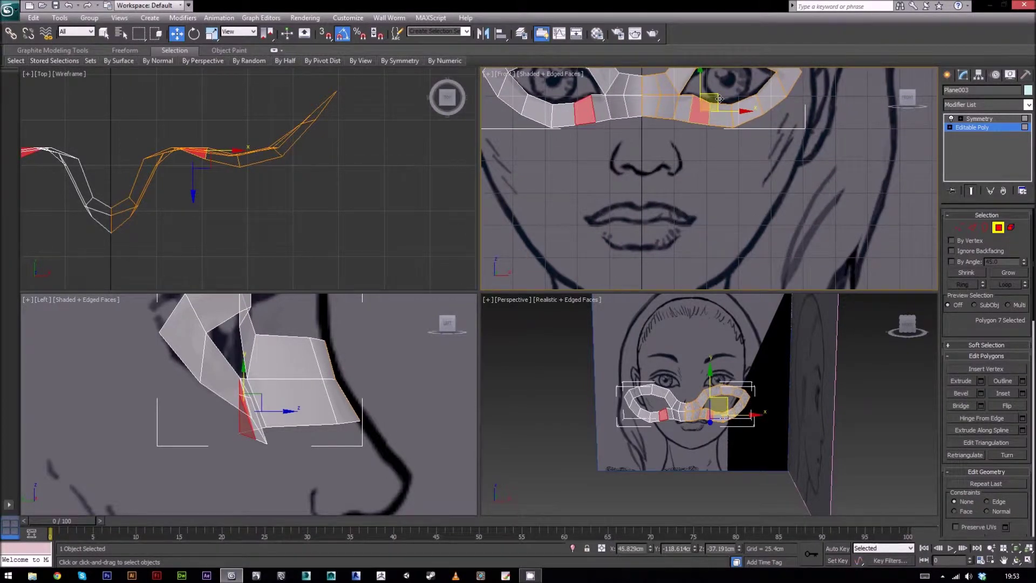
{"action": "middle_click_drag", "start_coordinate": [728, 139], "coordinate": [731, 152]}
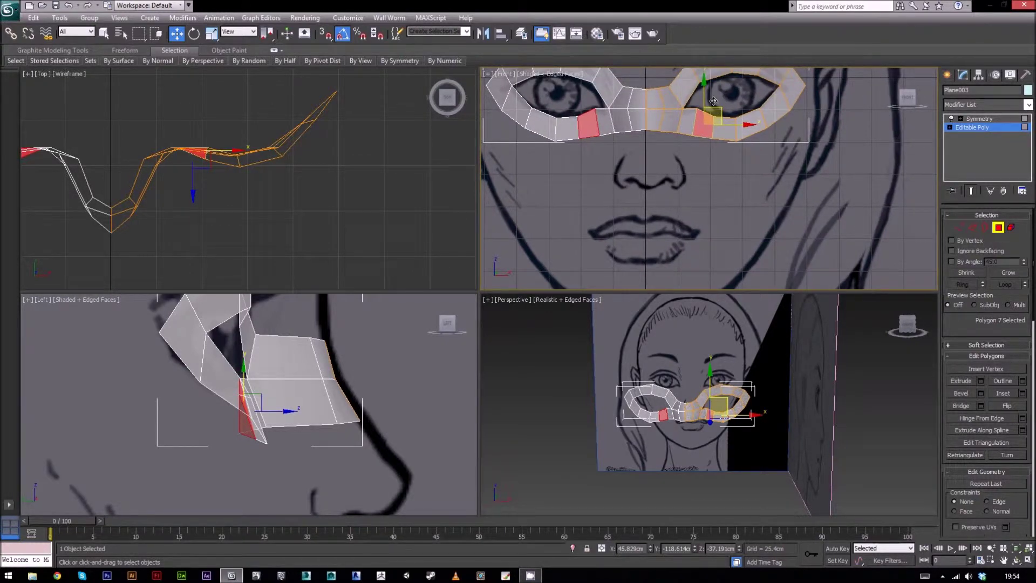
{"action": "mouse_move", "coordinate": [715, 106]}
{"action": "left_mouse_down", "text": "shift"}
{"action": "mouse_move", "coordinate": [715, 132]}
{"action": "mouse_move", "coordinate": [681, 195]}
{"action": "mouse_move", "coordinate": [689, 205]}
{"action": "mouse_move", "coordinate": [677, 201]}
{"action": "mouse_move", "coordinate": [679, 188]}
{"action": "left_mouse_up", "text": "shift"}
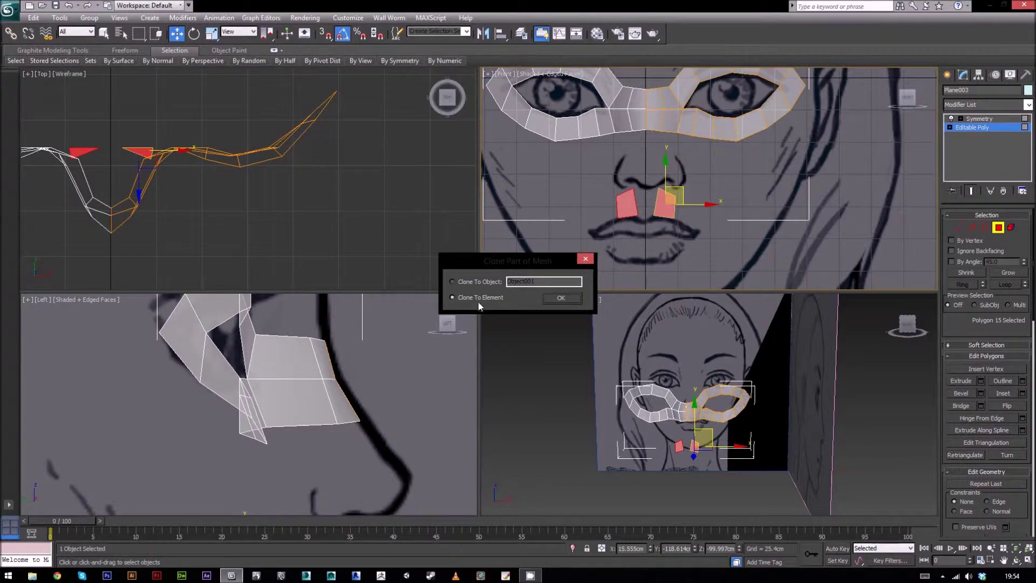
{"action": "left_click", "coordinate": [567, 297]}
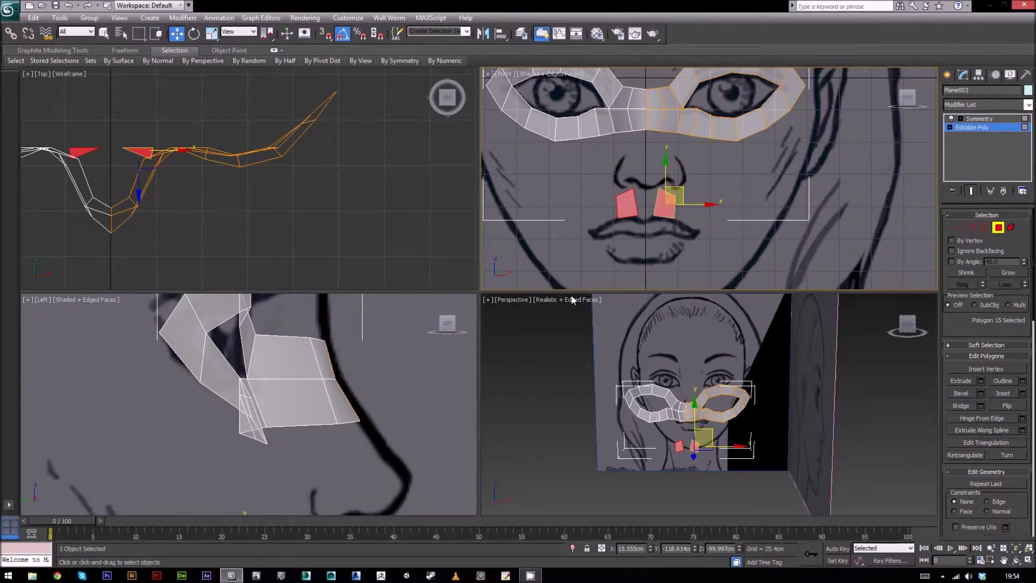
Step: Move the cloned polygon's lower inner vertex outward so its inner edge stands vertical
{"action": "left_click", "coordinate": [961, 233]}
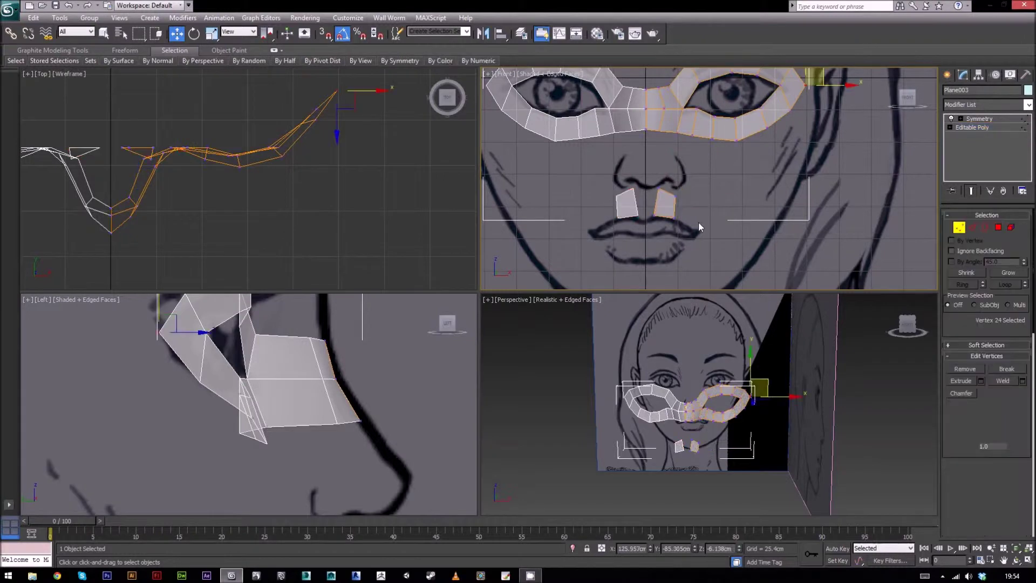
{"action": "scroll", "coordinate": [698, 221], "scroll_direction": "up", "scroll_amount": 5}
{"action": "middle_click_drag", "start_coordinate": [605, 249], "coordinate": [669, 211]}
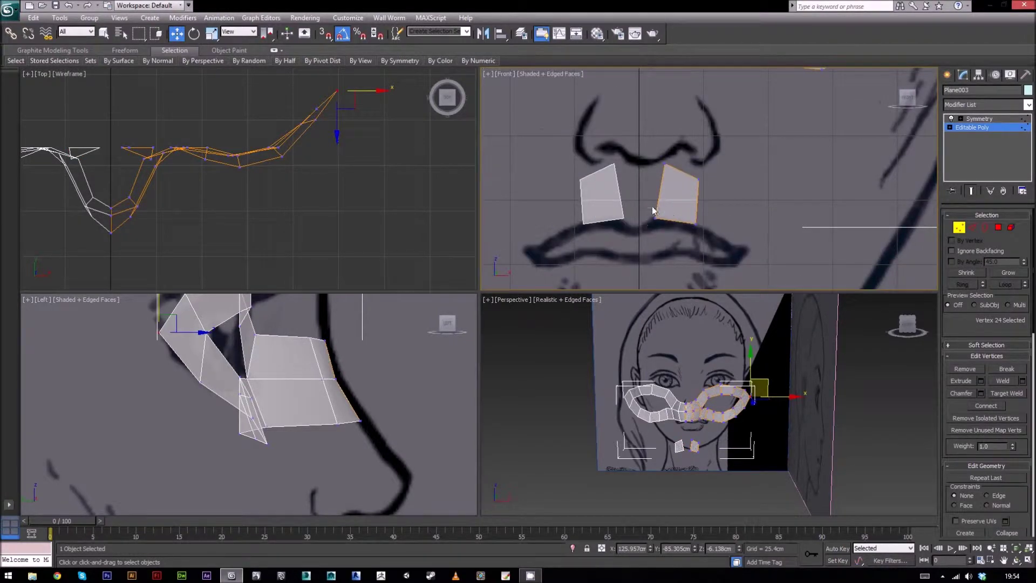
{"action": "left_click", "coordinate": [655, 217]}
{"action": "left_click_drag", "start_coordinate": [673, 201], "coordinate": [681, 201]}
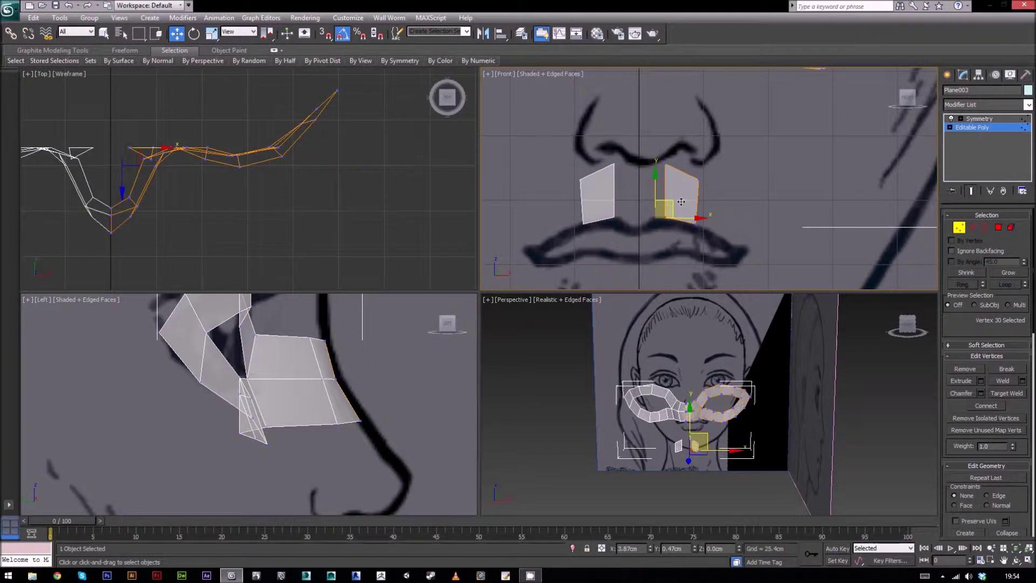
Step: Extend the cloned polygon's inner edge to the symmetry centre line and lower the bottom centre vertex to the upper lip's dip
{"action": "left_click", "coordinate": [973, 228]}
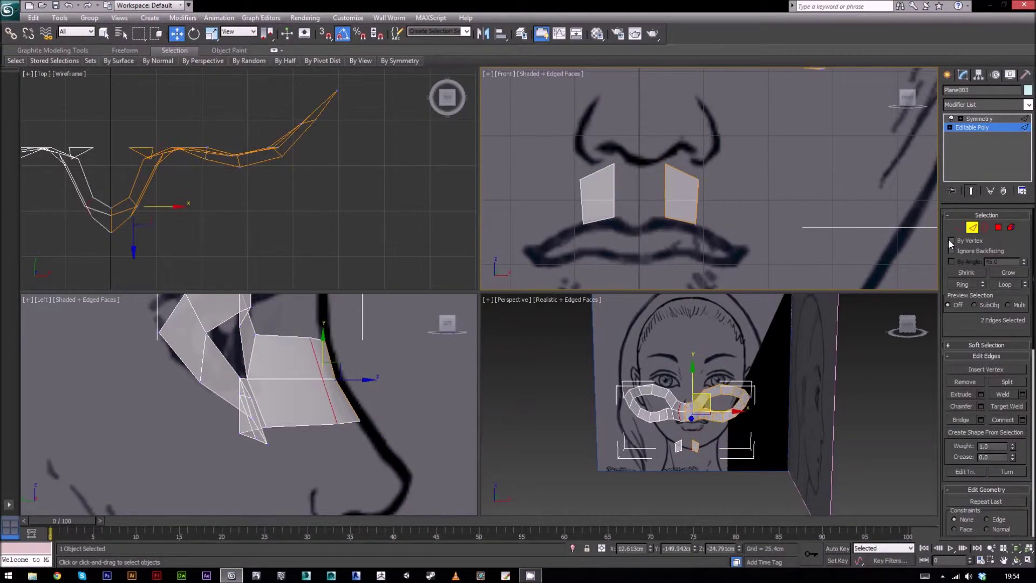
{"action": "left_click", "coordinate": [665, 186]}
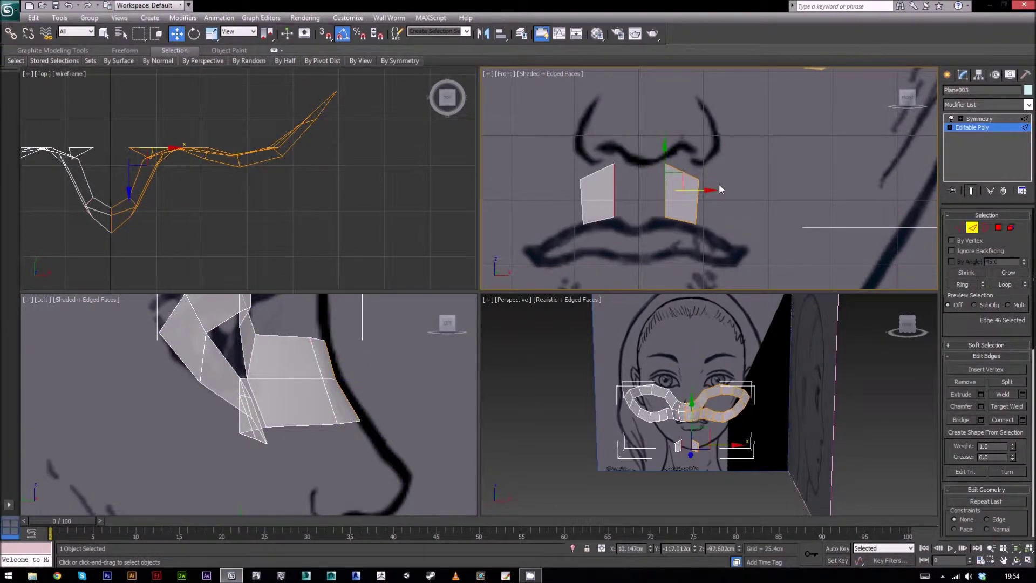
{"action": "left_click_drag", "start_coordinate": [702, 190], "coordinate": [674, 195], "text": "shift"}
{"action": "left_click", "coordinate": [959, 227]}
{"action": "left_click_drag", "start_coordinate": [646, 234], "coordinate": [646, 234]}
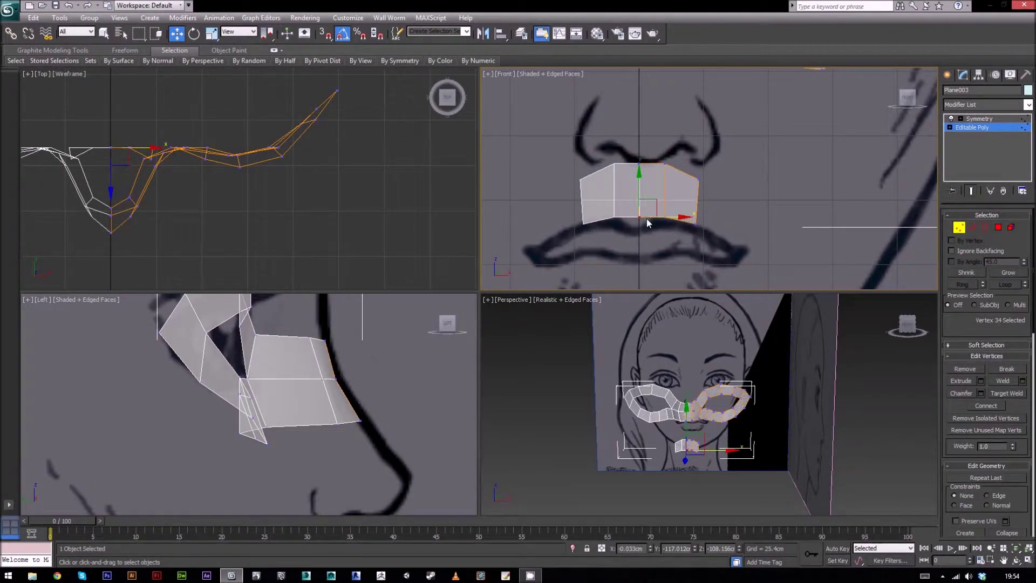
{"action": "left_click_drag", "start_coordinate": [640, 186], "coordinate": [639, 197]}
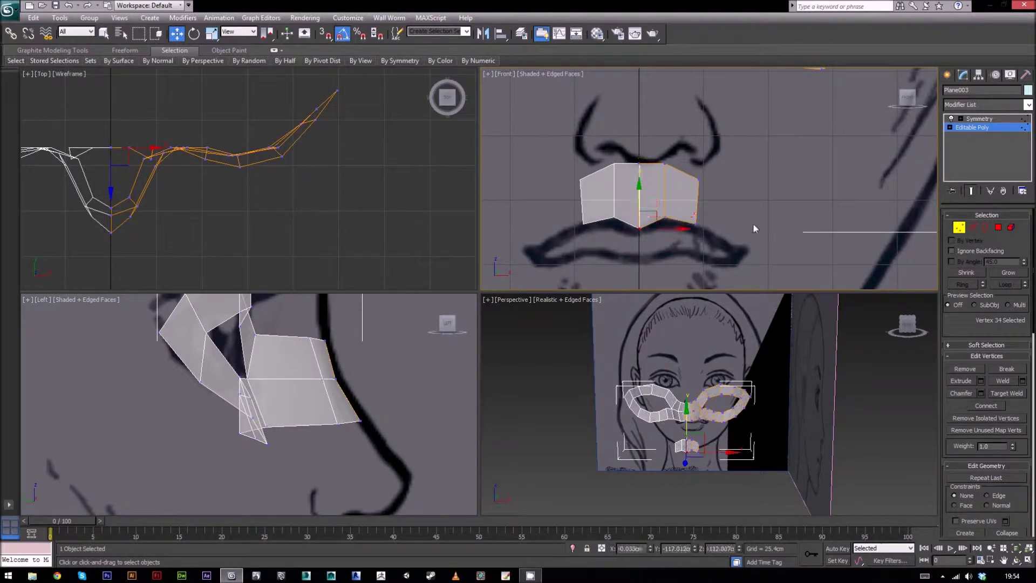
Step: Extend the upper lip strip's outer edge outward and down to the corner of the mouth
{"action": "middle_click_drag", "start_coordinate": [895, 225], "coordinate": [791, 216]}
{"action": "left_click", "coordinate": [973, 229]}
{"action": "left_click", "coordinate": [674, 182]}
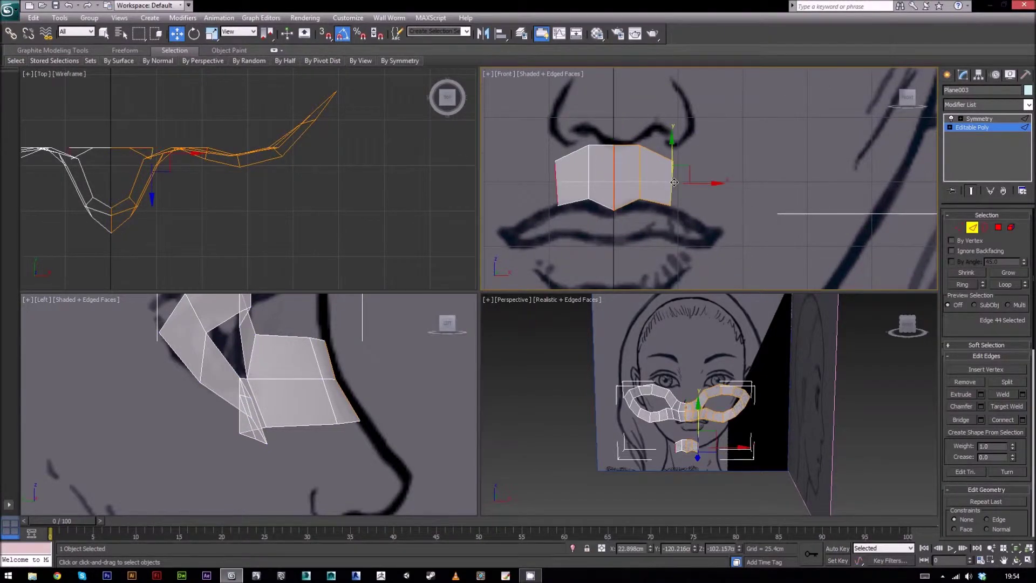
{"action": "left_click_drag", "start_coordinate": [680, 178], "coordinate": [759, 203], "text": "shift"}
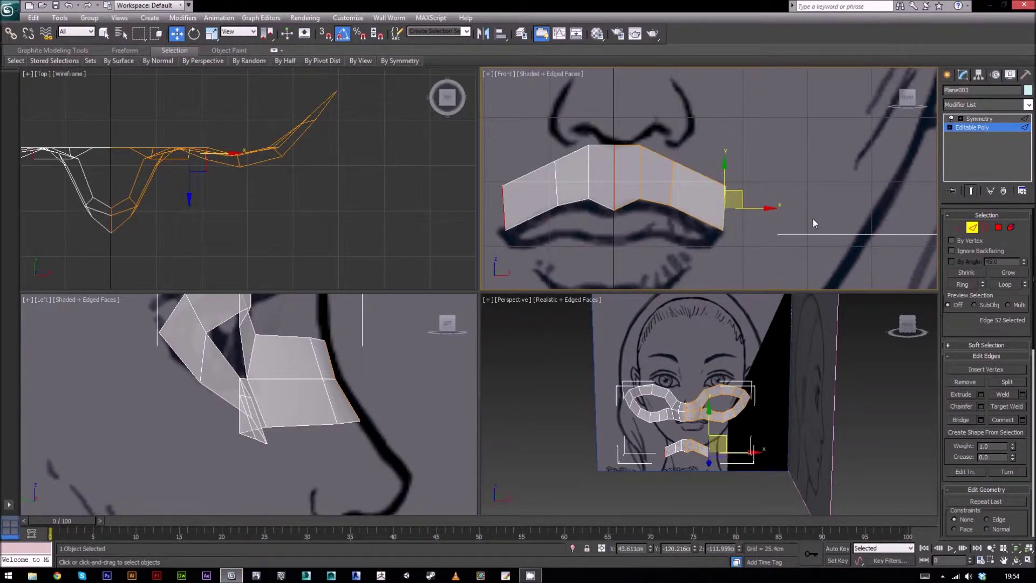
Step: Clone the upper lip strip's second polygon from the centre to an element at the centre line below the lower lip
{"action": "key", "text": "4"}
{"action": "middle_click_drag", "start_coordinate": [785, 202], "coordinate": [759, 155]}
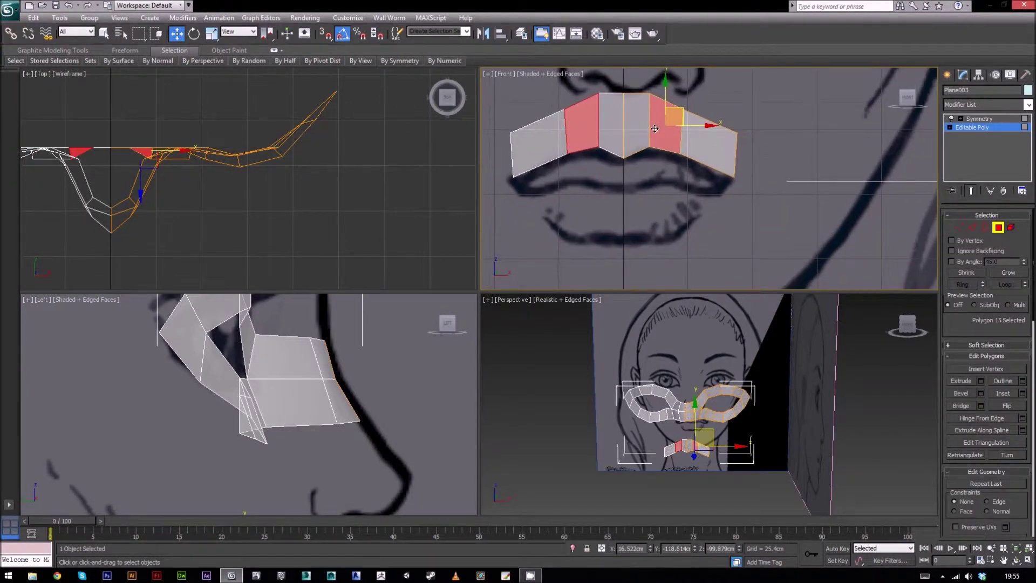
{"action": "mouse_move", "coordinate": [680, 110]}
{"action": "left_mouse_down", "text": "shift"}
{"action": "mouse_move", "coordinate": [673, 248]}
{"action": "mouse_move", "coordinate": [659, 265]}
{"action": "left_mouse_up", "text": "shift"}
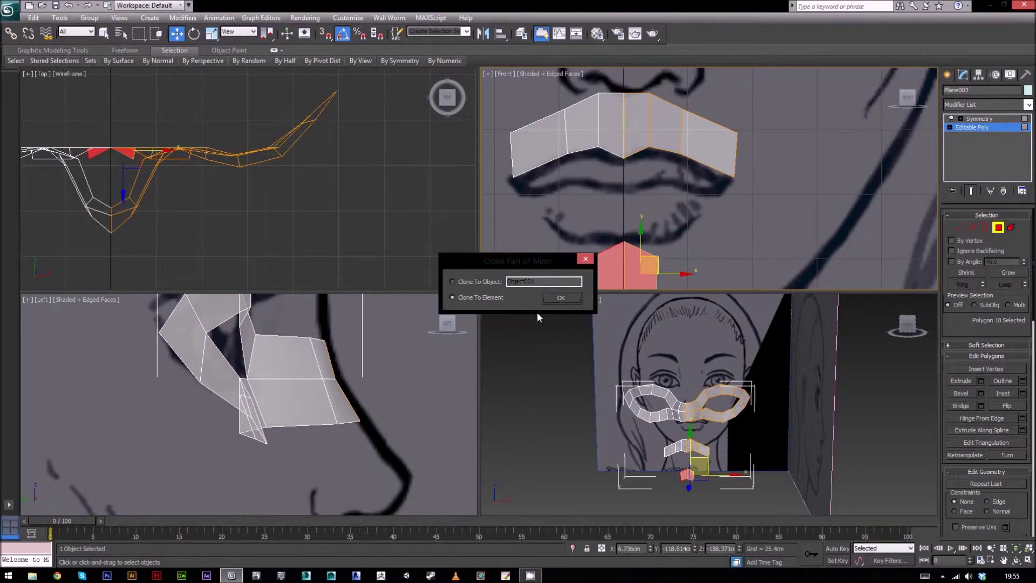
{"action": "left_click", "coordinate": [551, 298]}
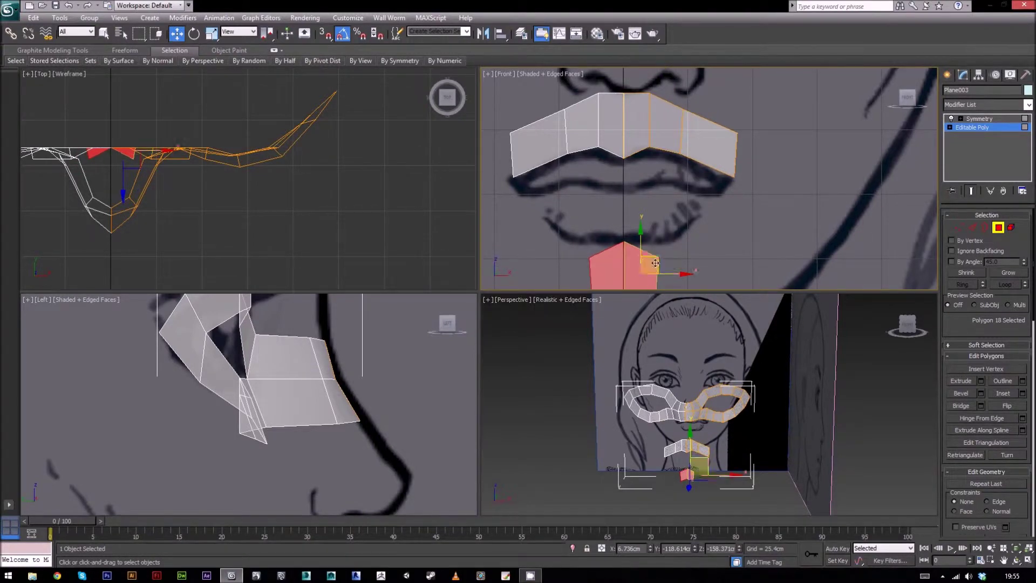
{"action": "left_click_drag", "start_coordinate": [653, 261], "coordinate": [654, 259]}
Step: Move the lower lip polygon's two outer vertices up and outward to shape it into a near rectangle under the lip
{"action": "left_click", "coordinate": [959, 227]}
{"action": "middle_click_drag", "start_coordinate": [684, 231], "coordinate": [689, 190]}
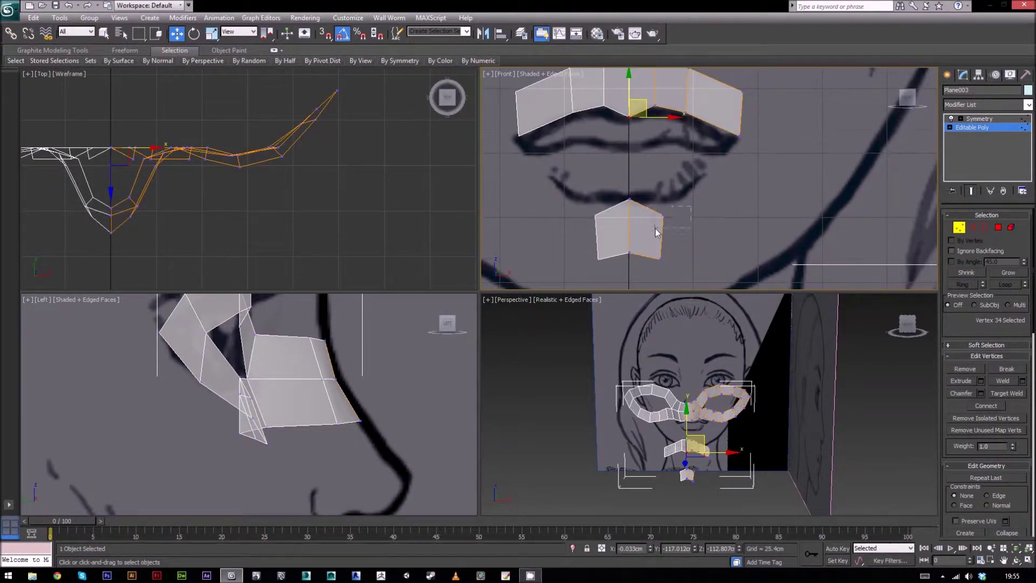
{"action": "left_click_drag", "start_coordinate": [691, 206], "coordinate": [656, 229]}
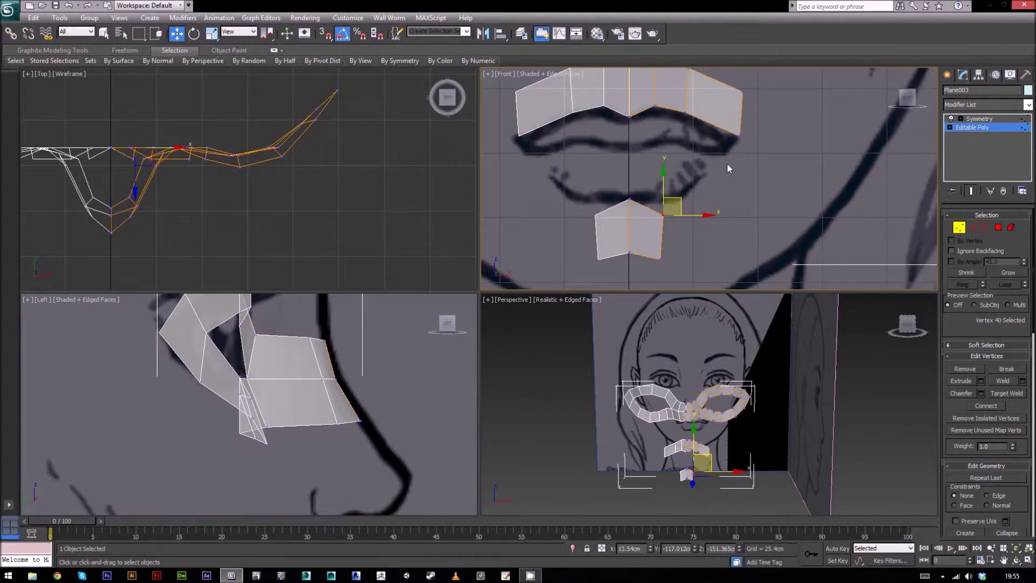
{"action": "middle_click_drag", "start_coordinate": [728, 165], "coordinate": [691, 194]}
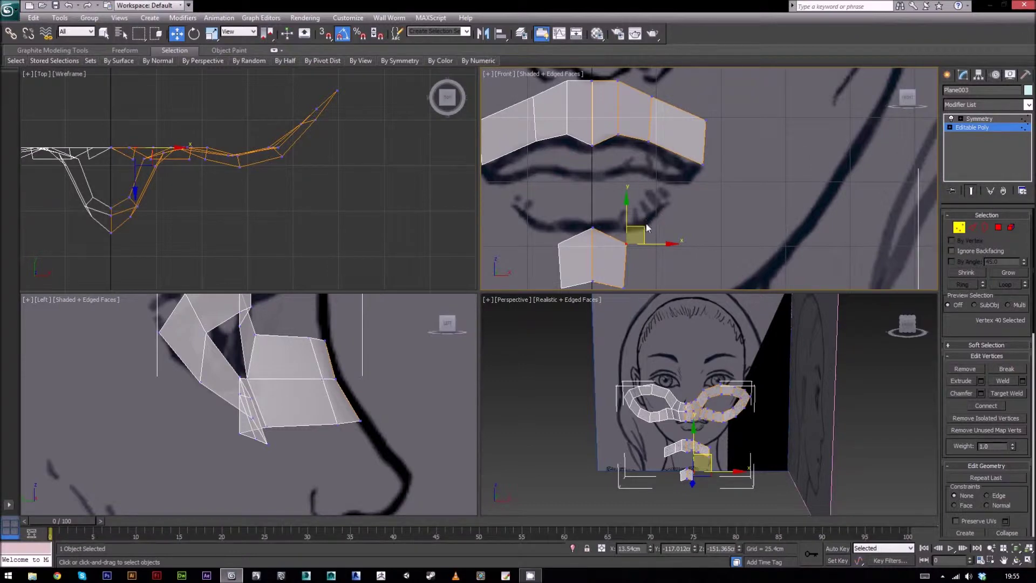
{"action": "left_click_drag", "start_coordinate": [644, 228], "coordinate": [656, 223]}
{"action": "middle_click_drag", "start_coordinate": [696, 237], "coordinate": [693, 202]}
{"action": "left_click", "coordinate": [622, 263]}
{"action": "left_click_drag", "start_coordinate": [640, 250], "coordinate": [652, 243]}
{"action": "middle_click_drag", "start_coordinate": [652, 243], "coordinate": [626, 254]}
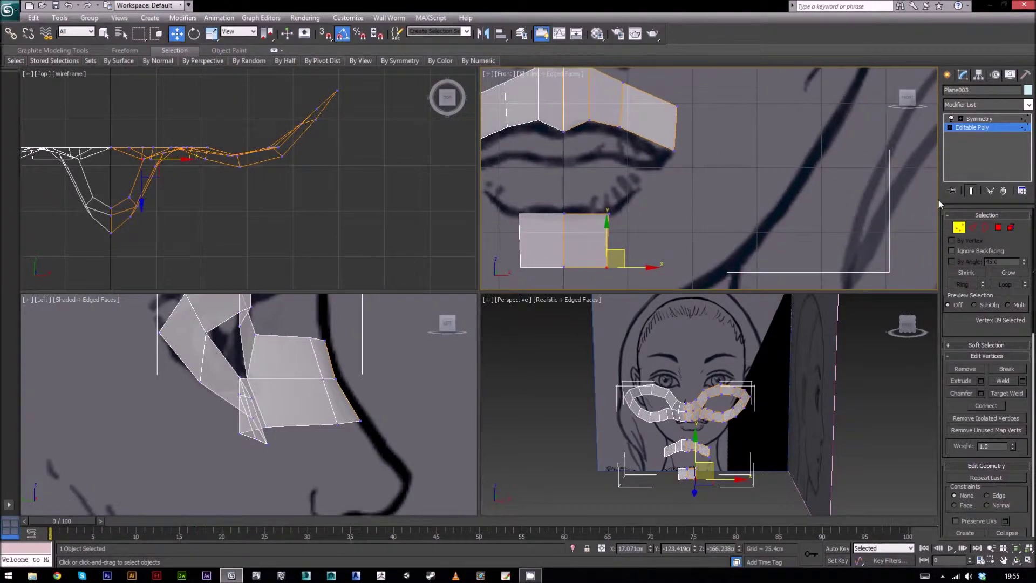
Step: Extend the lower lip polygon's outer edge with two new segments up to the corner of the mouth
{"action": "left_click", "coordinate": [974, 227]}
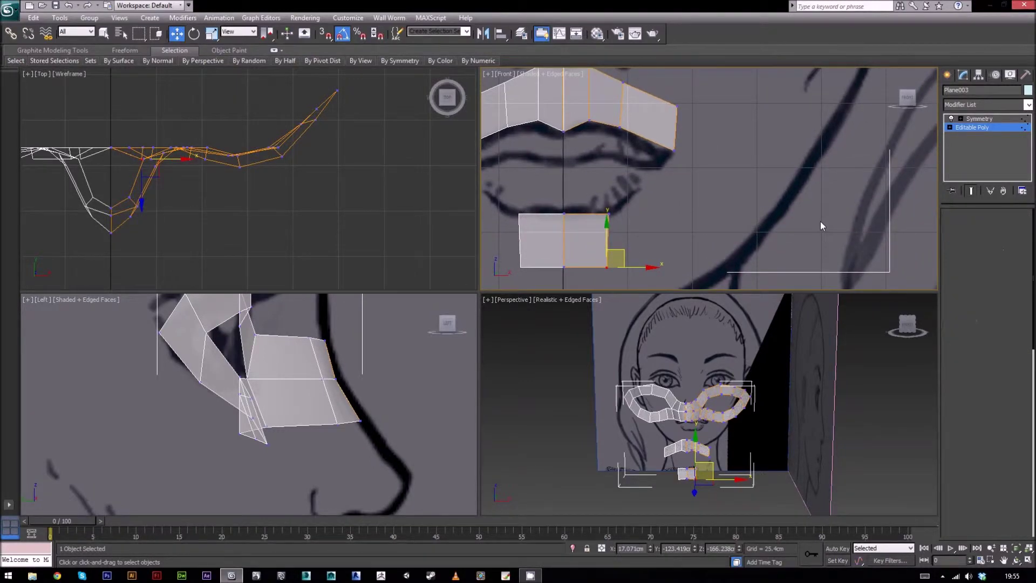
{"action": "left_click", "coordinate": [609, 233]}
{"action": "left_click_drag", "start_coordinate": [624, 223], "coordinate": [659, 195], "text": "shift"}
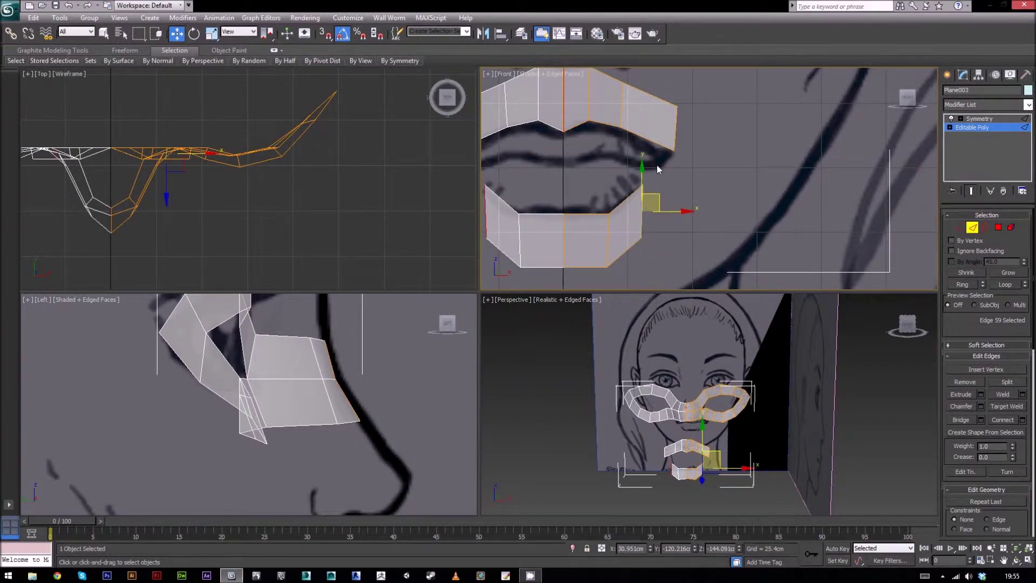
{"action": "left_click_drag", "start_coordinate": [657, 195], "coordinate": [689, 164], "text": "shift"}
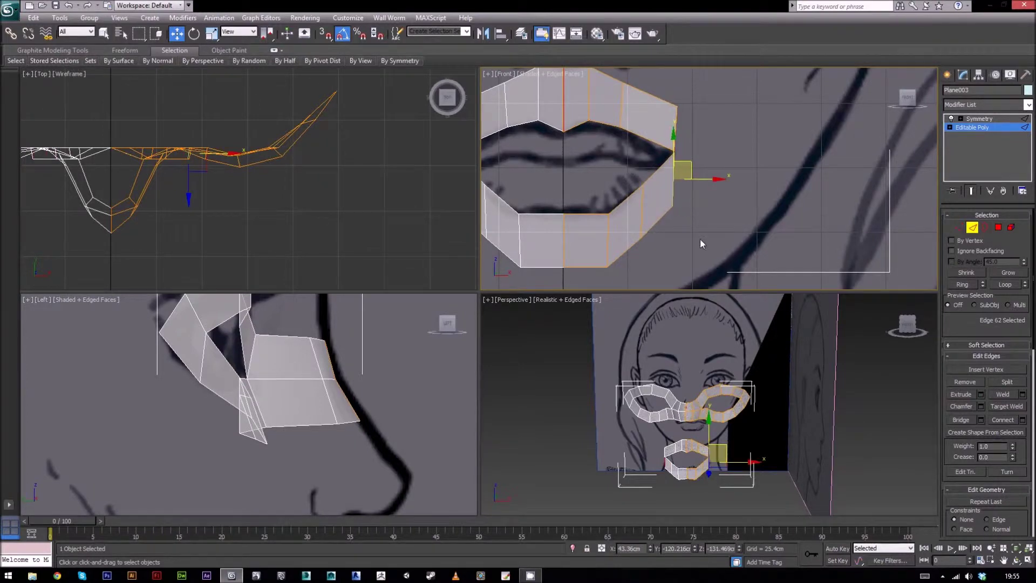
Step: Move the lower lip strip's outer-rim vertices outward to even out its width toward the mouth corner
{"action": "left_click", "coordinate": [959, 227]}
{"action": "middle_click_drag", "start_coordinate": [630, 266], "coordinate": [630, 235]}
{"action": "left_click", "coordinate": [608, 227]}
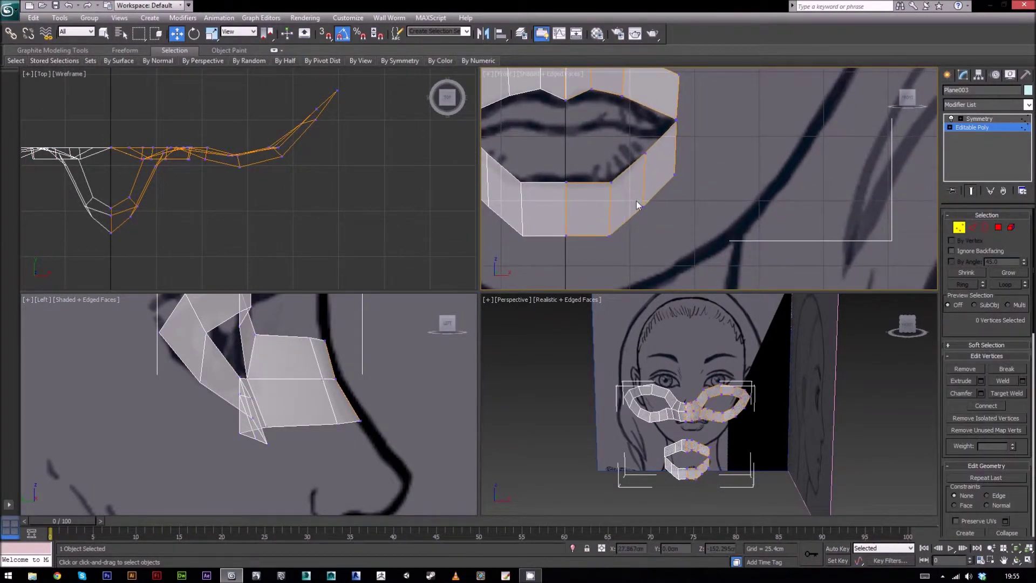
{"action": "left_click", "coordinate": [643, 205]}
{"action": "left_click_drag", "start_coordinate": [685, 193], "coordinate": [723, 159]}
{"action": "left_click", "coordinate": [612, 237]}
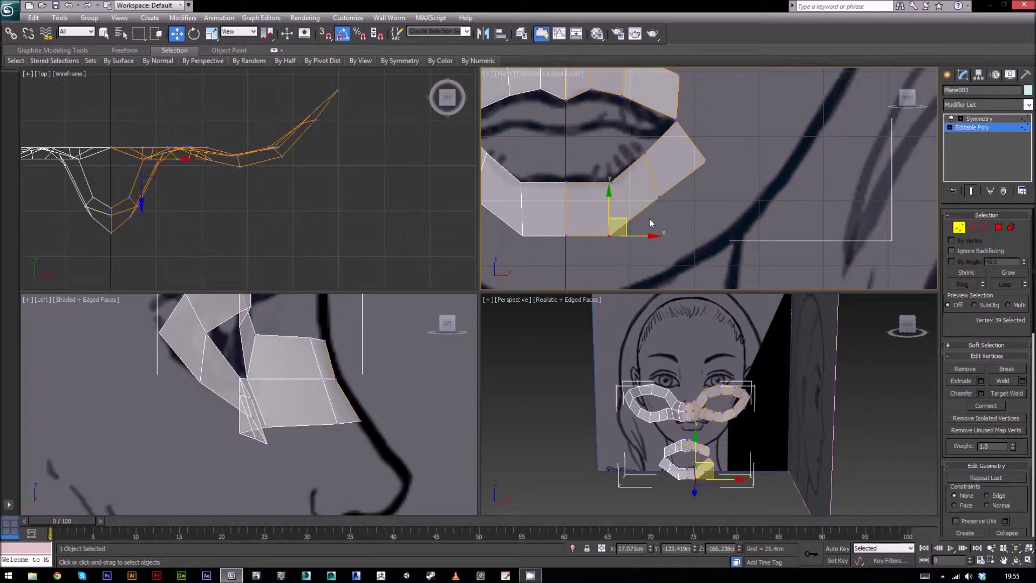
{"action": "left_click_drag", "start_coordinate": [625, 223], "coordinate": [631, 221]}
Step: Adjust the lower lip strip's upper centre vertex and the inner-rim vertex near the mouth corner to follow the lip outline
{"action": "middle_click_drag", "start_coordinate": [592, 183], "coordinate": [588, 203]}
{"action": "left_click", "coordinate": [562, 203]}
{"action": "left_click_drag", "start_coordinate": [564, 182], "coordinate": [565, 185]}
{"action": "middle_click_drag", "start_coordinate": [621, 173], "coordinate": [613, 191]}
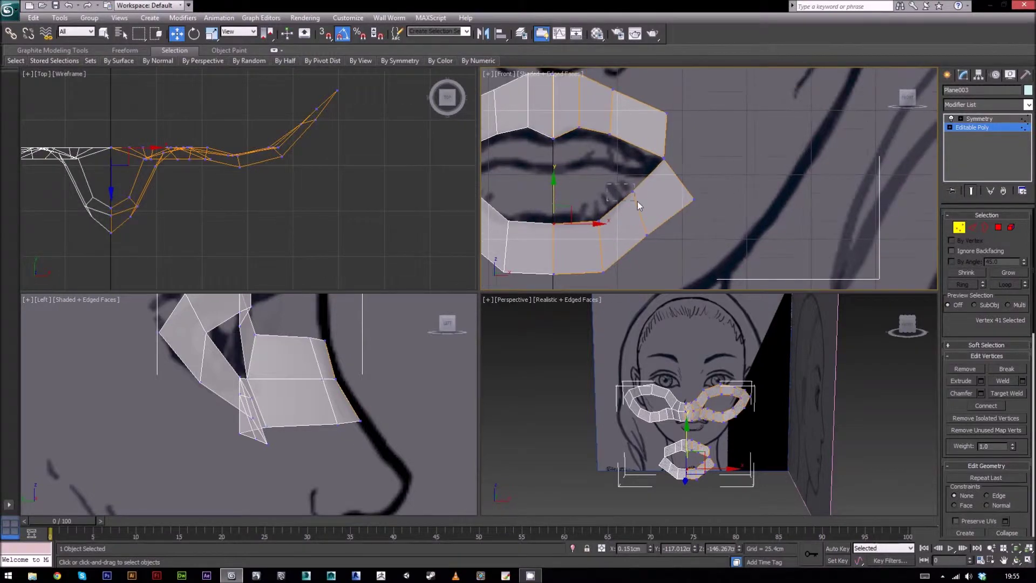
{"action": "left_click", "coordinate": [635, 194]}
{"action": "left_click_drag", "start_coordinate": [647, 180], "coordinate": [651, 181]}
Step: Move the upper lip strip's lower outer vertex slightly above the lower strip's end vertex at the mouth corner
{"action": "left_click", "coordinate": [713, 144]}
{"action": "left_click", "coordinate": [663, 158]}
{"action": "scroll", "coordinate": [706, 178], "scroll_direction": "up", "scroll_amount": 4}
{"action": "middle_click_drag", "start_coordinate": [727, 160], "coordinate": [729, 199]}
{"action": "left_click_drag", "start_coordinate": [637, 161], "coordinate": [639, 157]}
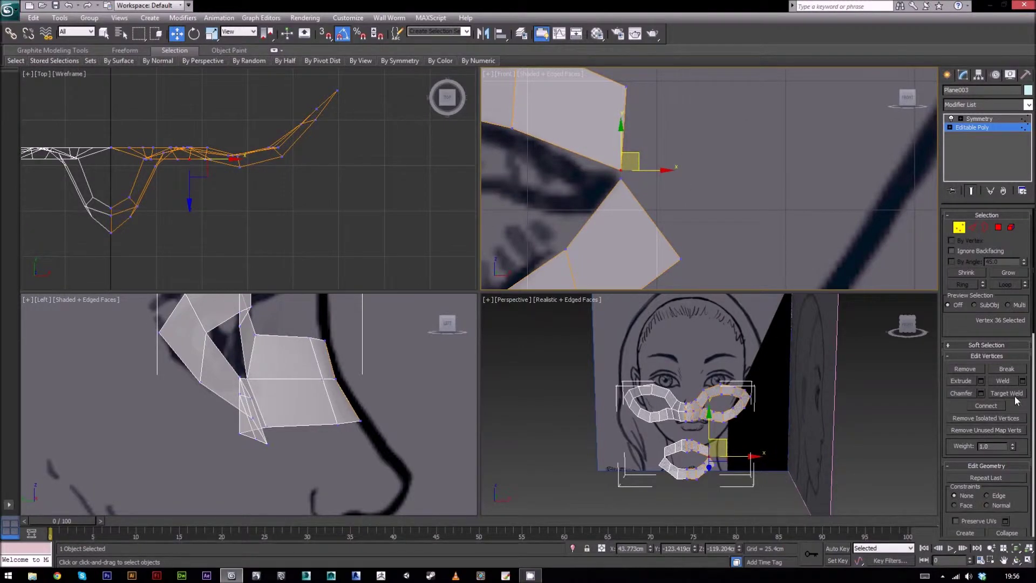
Step: Target weld the upper lip strip's lower end vertex to the lower strip's end vertex at the mouth corner
{"action": "left_click", "coordinate": [1019, 394]}
{"action": "left_click", "coordinate": [623, 166]}
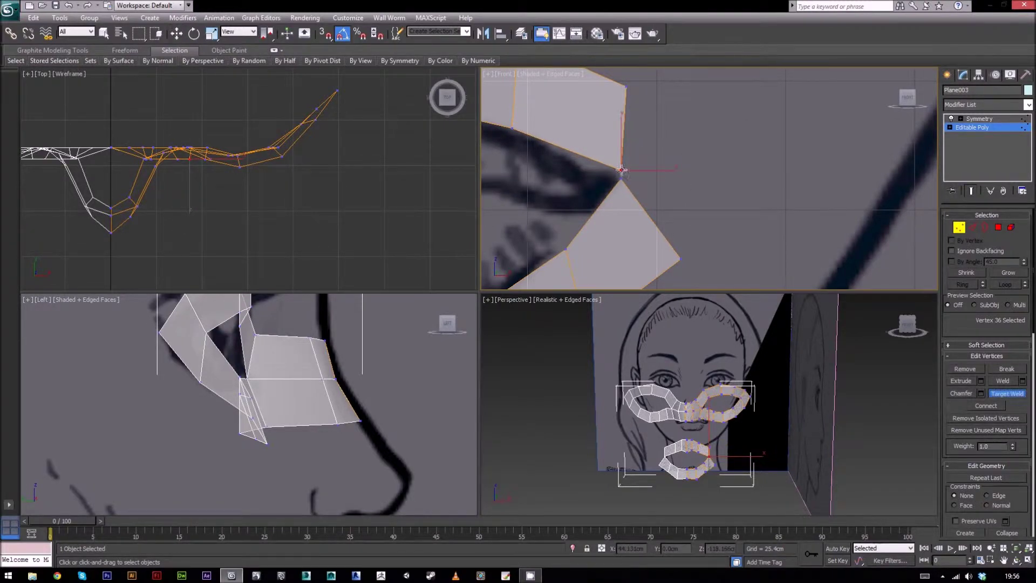
{"action": "left_click", "coordinate": [623, 179]}
{"action": "middle_click_drag", "start_coordinate": [657, 200], "coordinate": [672, 179]}
{"action": "scroll", "coordinate": [671, 182], "scroll_direction": "down", "scroll_amount": 6}
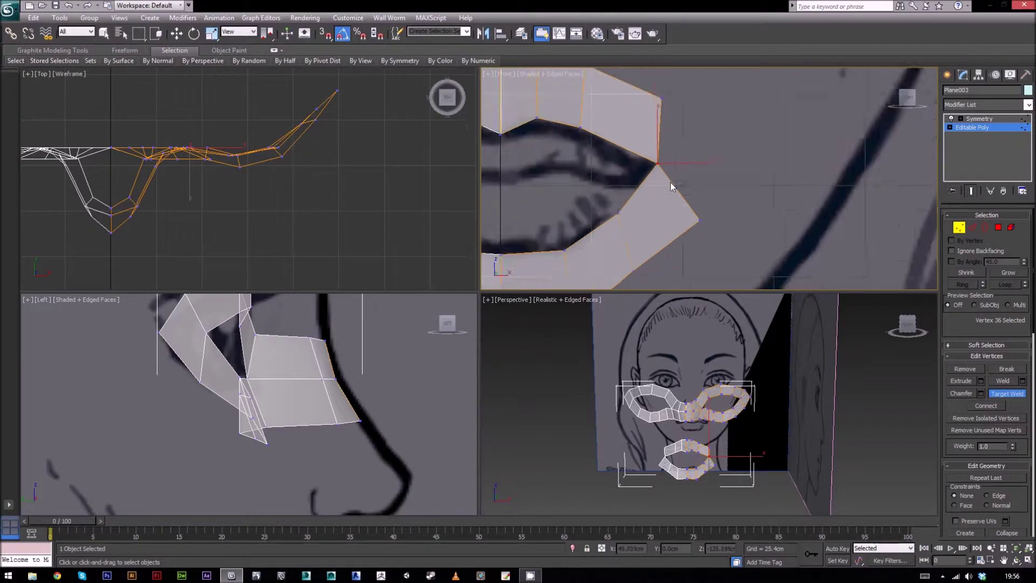
Step: Move the upper lip strip's outer end vertex slightly outward near the mouth corner
{"action": "key", "text": "w"}
{"action": "left_click", "coordinate": [695, 110]}
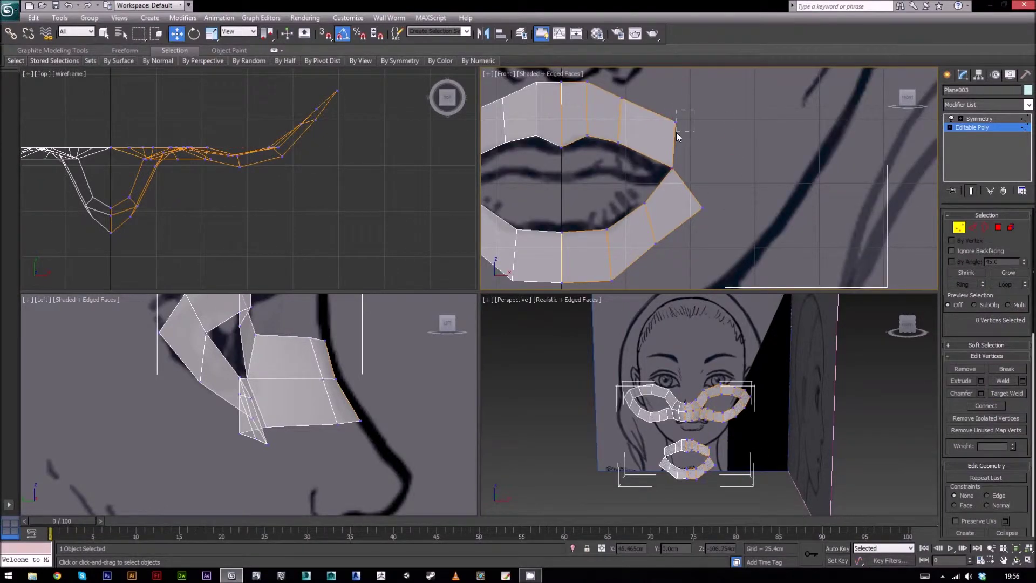
{"action": "left_click", "coordinate": [675, 125]}
{"action": "left_click_drag", "start_coordinate": [691, 110], "coordinate": [701, 119]}
{"action": "middle_click_drag", "start_coordinate": [701, 119], "coordinate": [747, 198]}
{"action": "scroll", "coordinate": [783, 186], "scroll_direction": "down", "scroll_amount": 3}
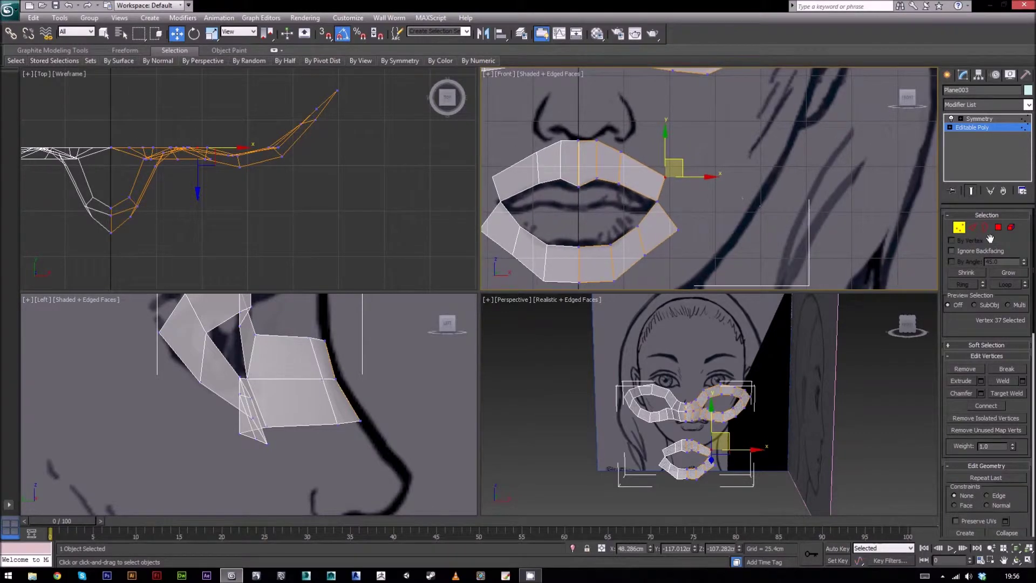
Step: Extrude a polygon from the lower strip's end edge and target weld its upper vertex to the upper strip's outer end vertex
{"action": "key", "text": "2"}
{"action": "left_click", "coordinate": [665, 211]}
{"action": "left_click_drag", "start_coordinate": [683, 203], "coordinate": [696, 191], "text": "shift"}
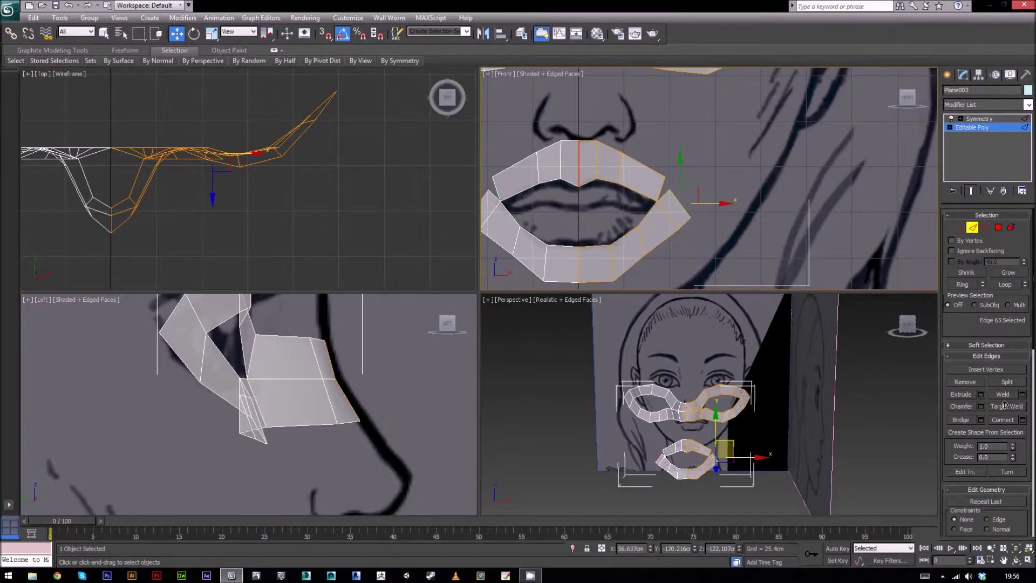
{"action": "key", "text": "1"}
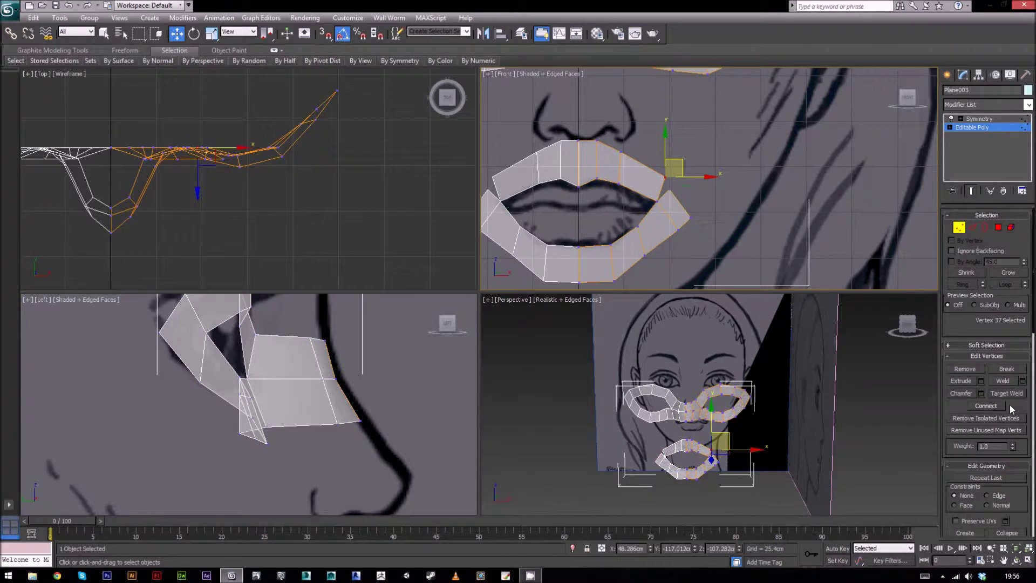
{"action": "left_click", "coordinate": [1011, 396]}
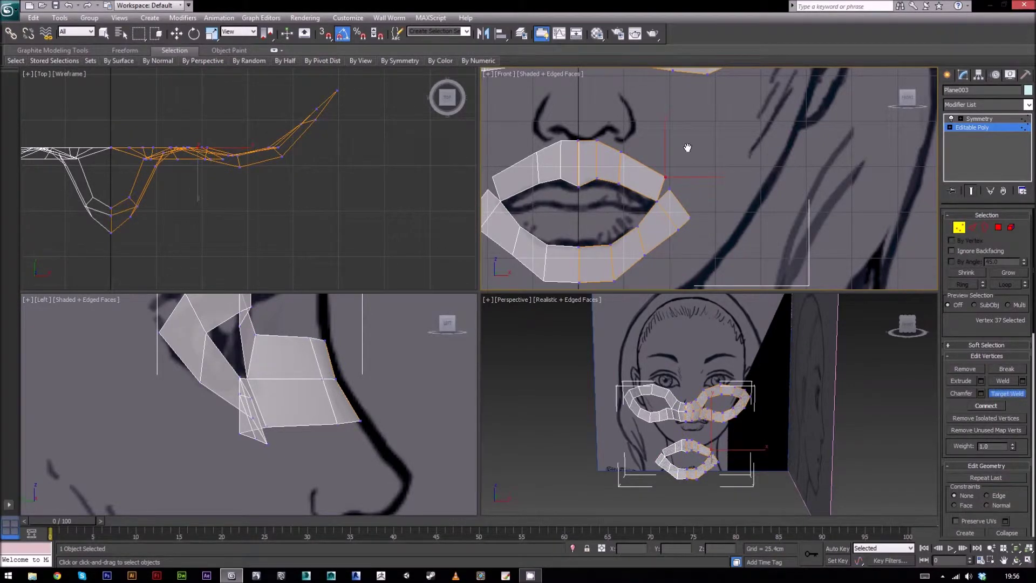
{"action": "left_click", "coordinate": [666, 180]}
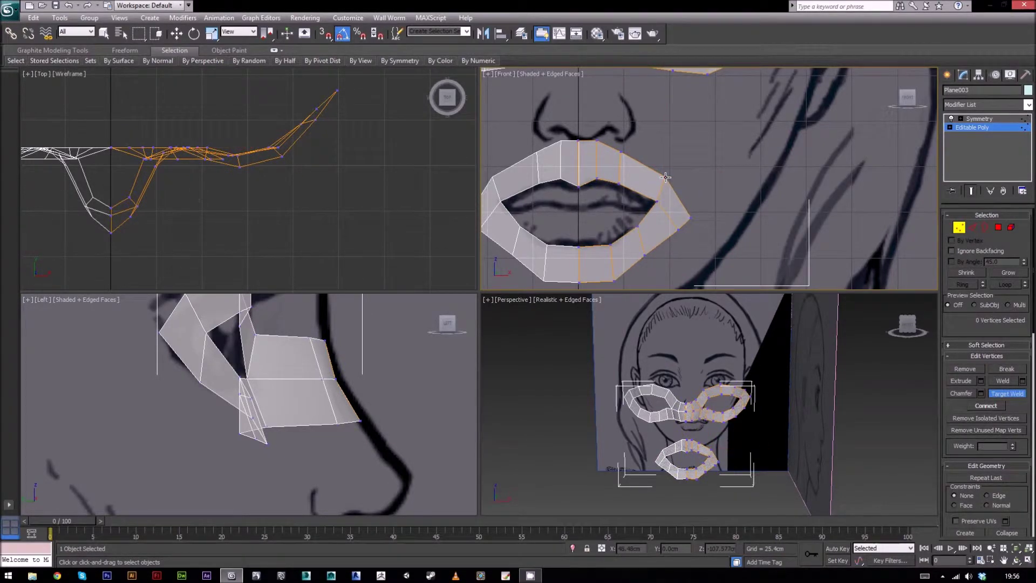
{"action": "right_click", "coordinate": [718, 193]}
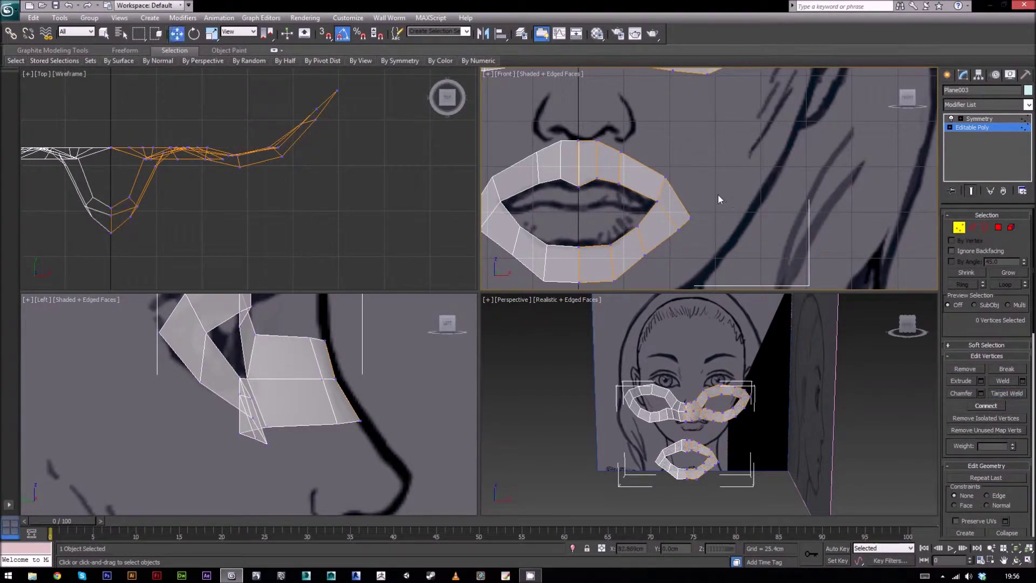
Step: Move the mouth loop's outermost corner vertex outward and slightly up to widen the corner polygon
{"action": "left_click", "coordinate": [693, 216]}
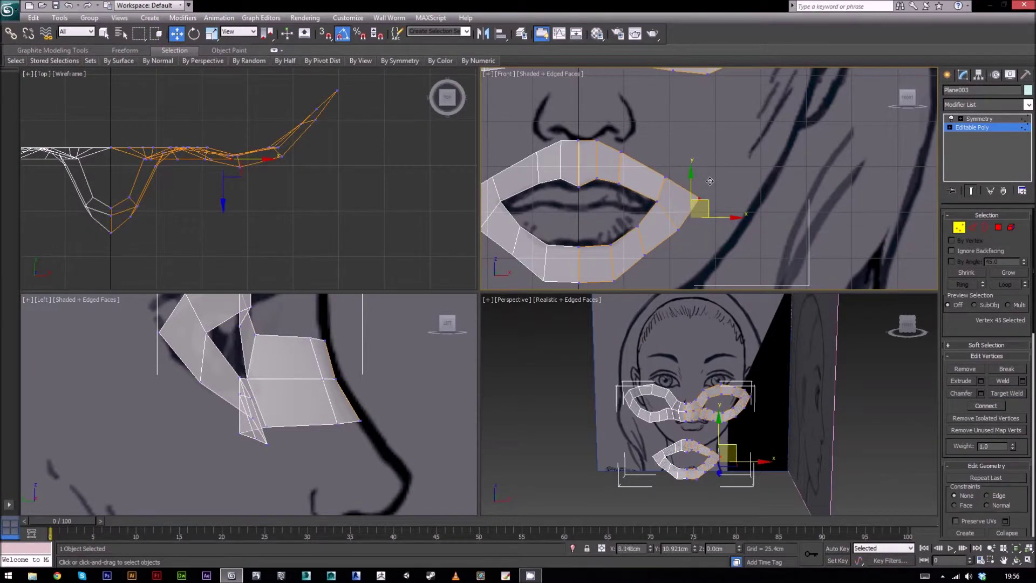
{"action": "left_click_drag", "start_coordinate": [696, 180], "coordinate": [708, 181]}
{"action": "middle_click_drag", "start_coordinate": [652, 234], "coordinate": [656, 227]}
{"action": "scroll", "coordinate": [657, 227], "scroll_direction": "down", "scroll_amount": 2}
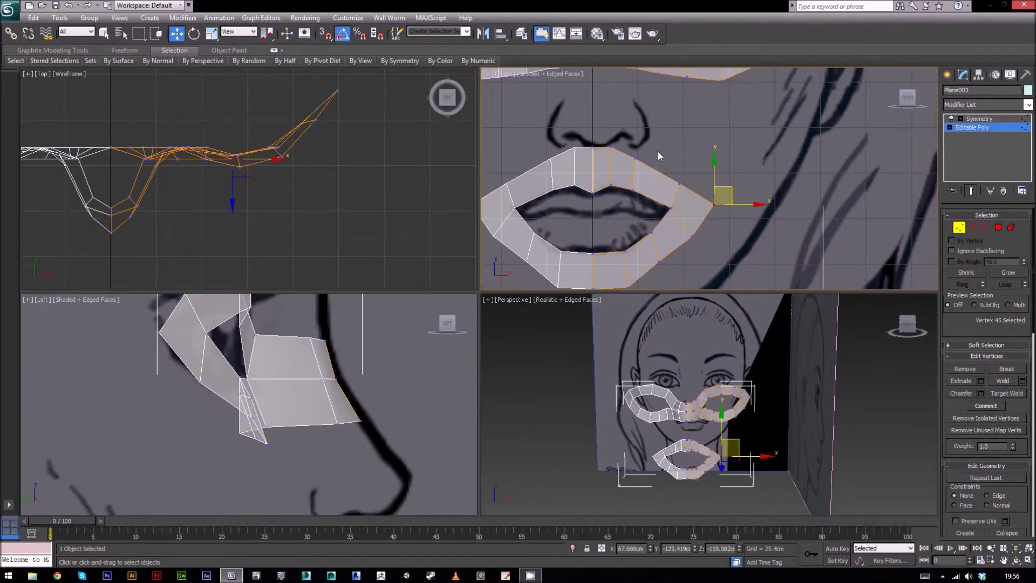
Step: Nudge the mouth loop's outer-rim vertices outward along the upper lip and toward the corner to round its outline
{"action": "scroll", "coordinate": [658, 151], "scroll_direction": "down", "scroll_amount": 2}
{"action": "left_click", "coordinate": [641, 161]}
{"action": "left_click", "coordinate": [667, 158]}
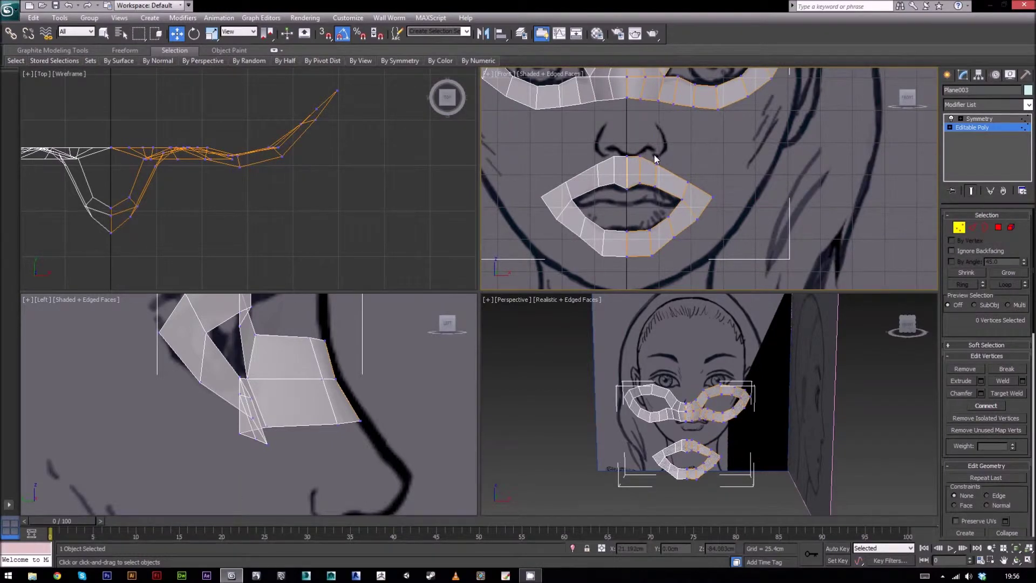
{"action": "left_click", "coordinate": [655, 157]}
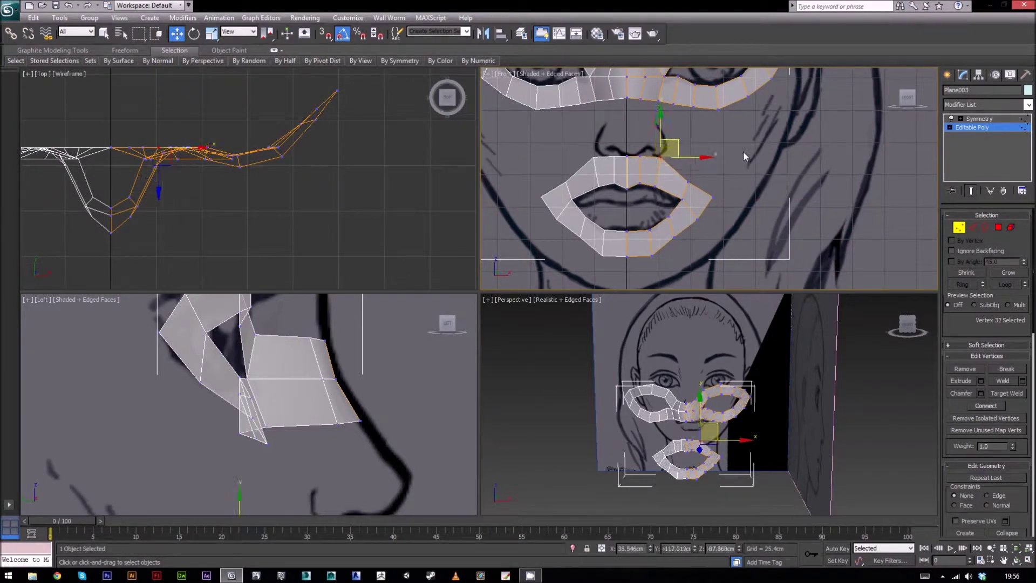
{"action": "left_click", "coordinate": [691, 170]}
{"action": "left_click_drag", "start_coordinate": [681, 190], "coordinate": [704, 173]}
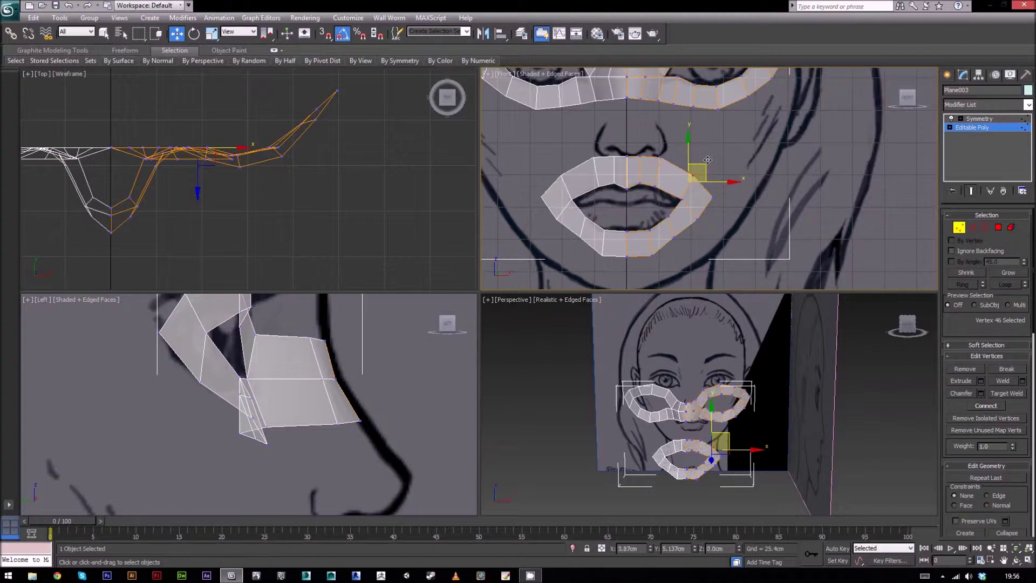
{"action": "left_click", "coordinate": [717, 198]}
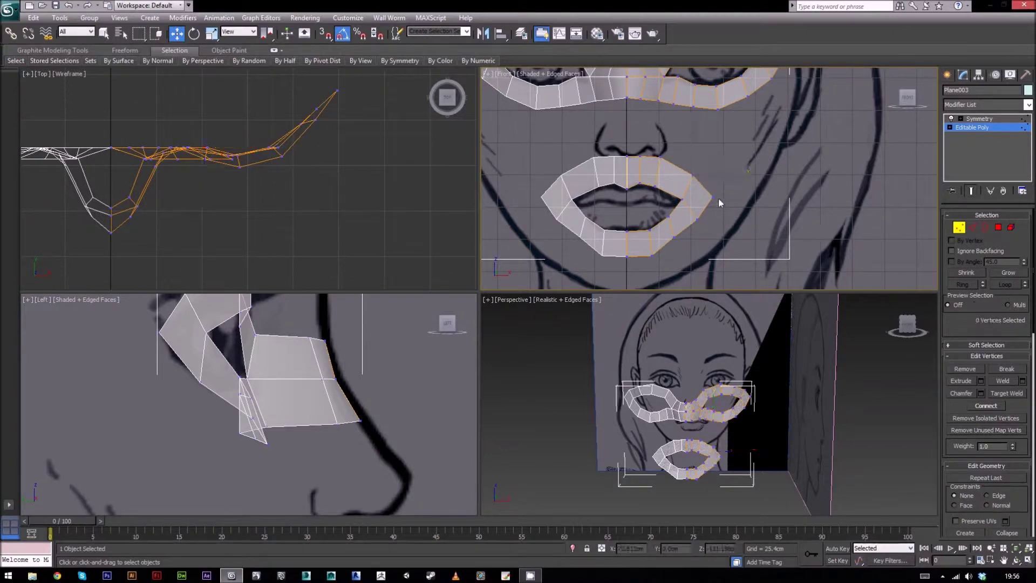
{"action": "left_click", "coordinate": [668, 217]}
{"action": "left_click", "coordinate": [753, 206]}
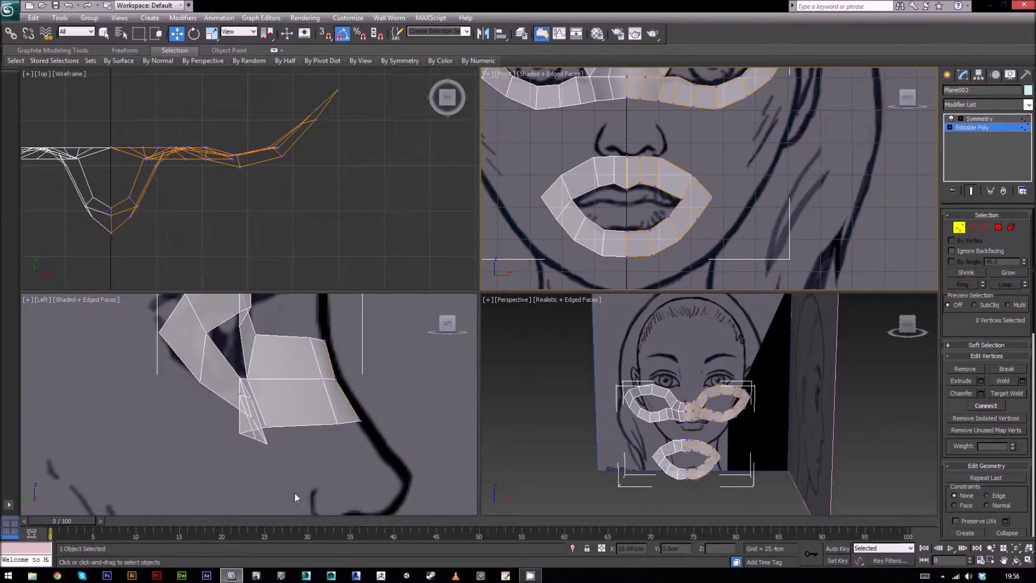
Step: Select all the mouth loop's vertices in the side view and move them forward to the lip profile
{"action": "middle_click_drag", "start_coordinate": [340, 317], "coordinate": [342, 355]}
{"action": "middle_click_drag", "start_coordinate": [340, 399], "coordinate": [339, 402]}
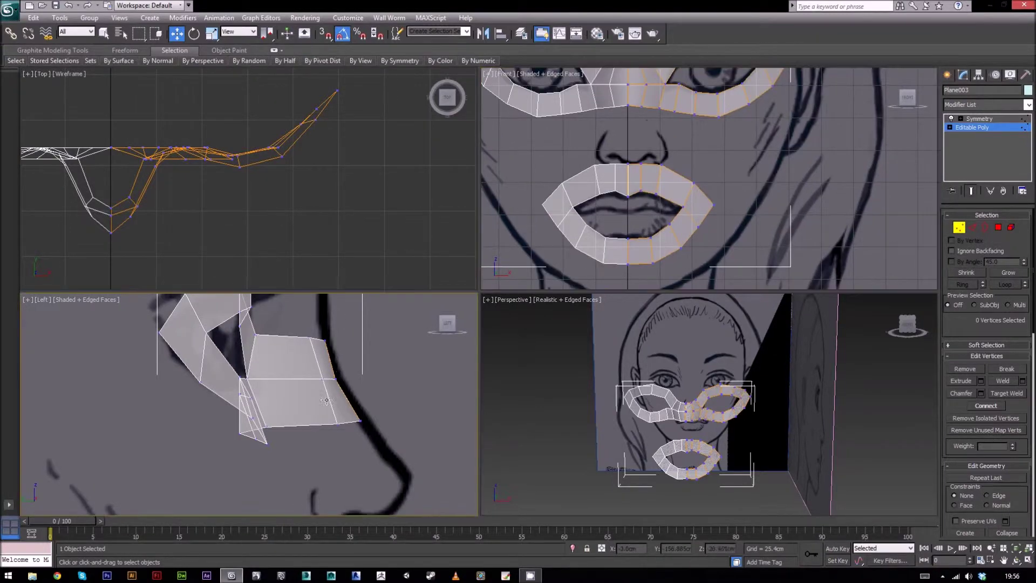
{"action": "scroll", "coordinate": [349, 454], "scroll_direction": "down", "scroll_amount": 4}
{"action": "middle_click_drag", "start_coordinate": [349, 454], "coordinate": [340, 423]}
{"action": "scroll", "coordinate": [333, 444], "scroll_direction": "up", "scroll_amount": 2}
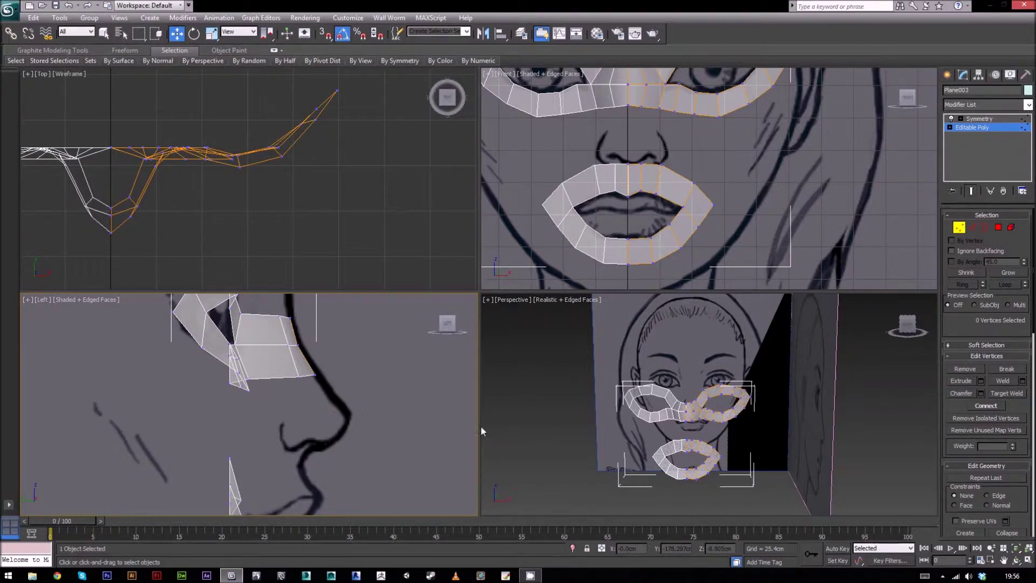
{"action": "key", "text": "alt+w"}
{"action": "middle_click_drag", "start_coordinate": [632, 372], "coordinate": [637, 214]}
{"action": "scroll", "coordinate": [591, 299], "scroll_direction": "down", "scroll_amount": 5}
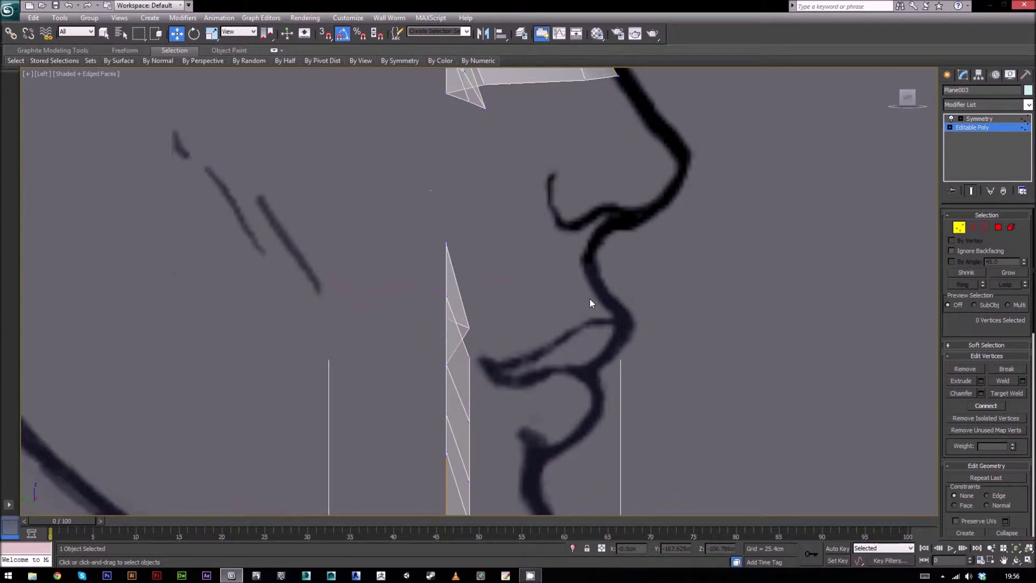
{"action": "scroll", "coordinate": [556, 330], "scroll_direction": "up", "scroll_amount": 4}
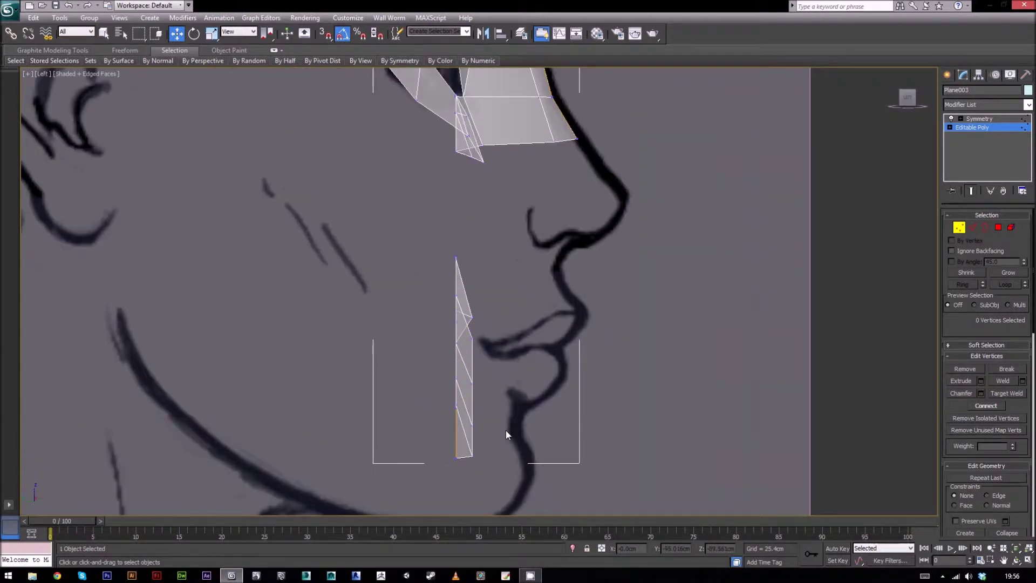
{"action": "left_click_drag", "start_coordinate": [410, 232], "coordinate": [521, 488]}
{"action": "left_click_drag", "start_coordinate": [491, 349], "coordinate": [596, 351]}
{"action": "key", "text": "alt+w"}
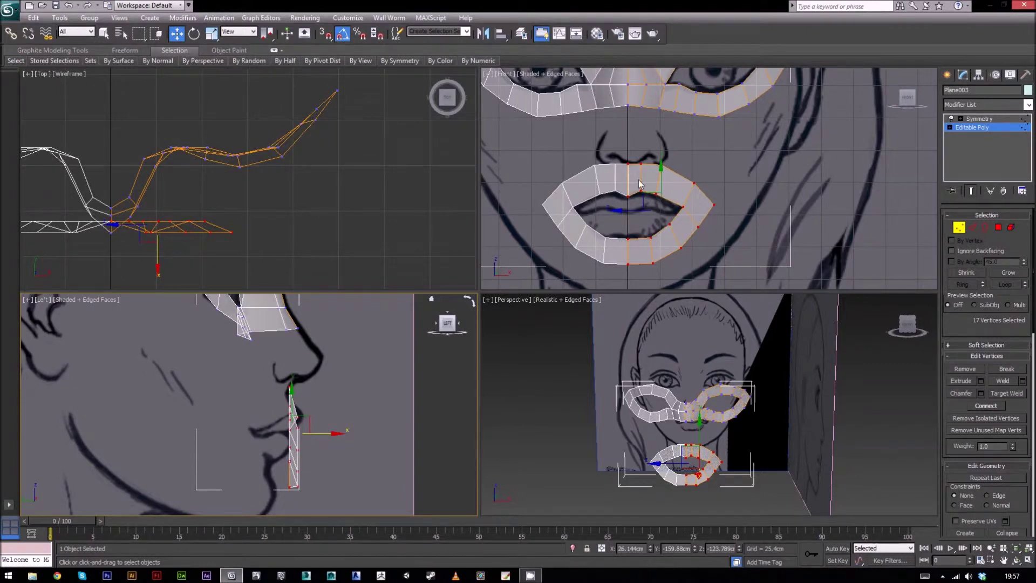
Step: Move the lower lip's two centre-line vertices back in the side view to meet the profile below the lip
{"action": "left_click_drag", "start_coordinate": [625, 156], "coordinate": [637, 277]}
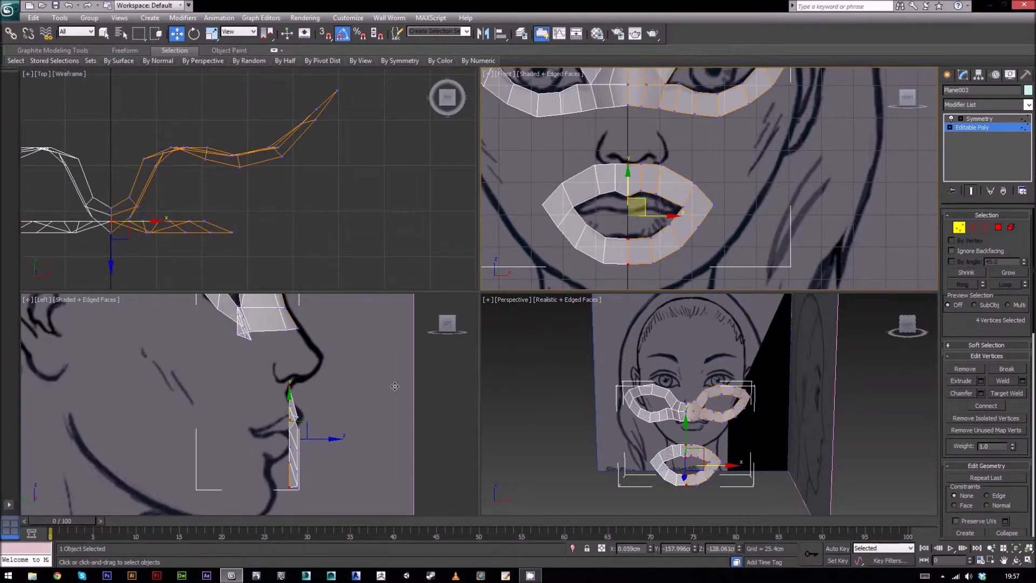
{"action": "left_click", "coordinate": [628, 239]}
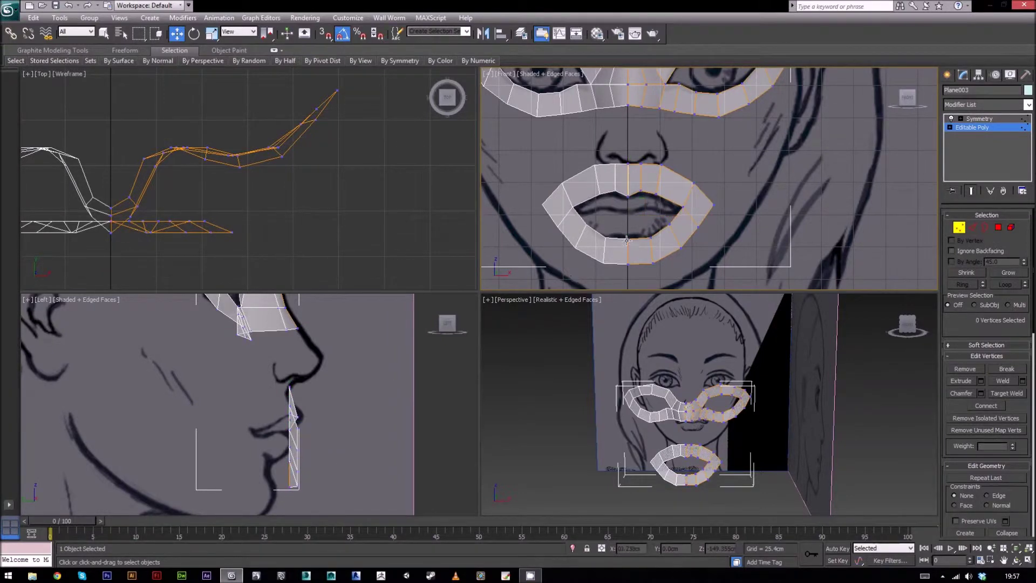
{"action": "left_click", "coordinate": [627, 264]}
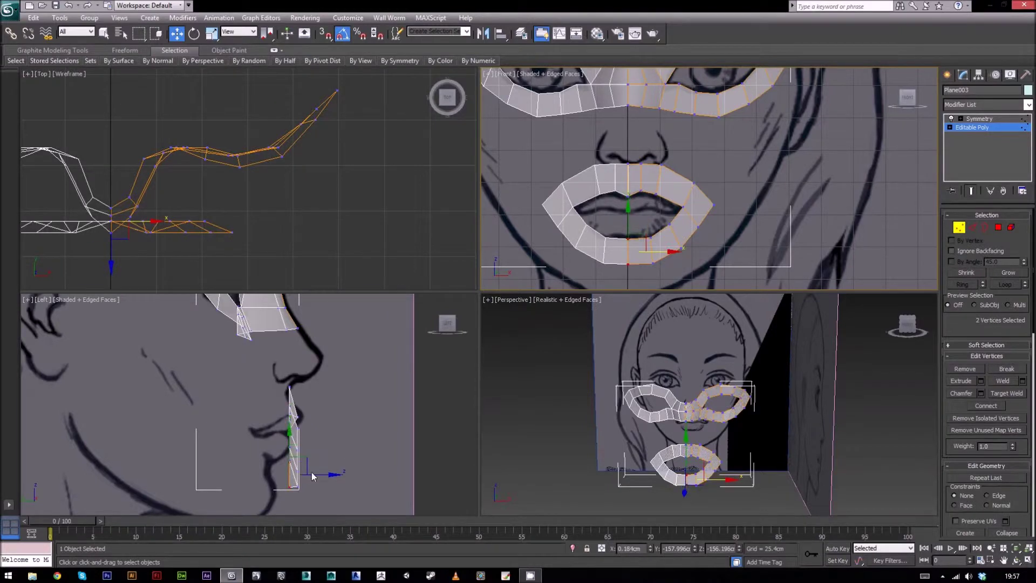
{"action": "middle_click_drag", "start_coordinate": [318, 487], "coordinate": [321, 481]}
{"action": "left_click_drag", "start_coordinate": [328, 465], "coordinate": [269, 482]}
{"action": "left_click", "coordinate": [360, 475]}
{"action": "left_click", "coordinate": [354, 431]}
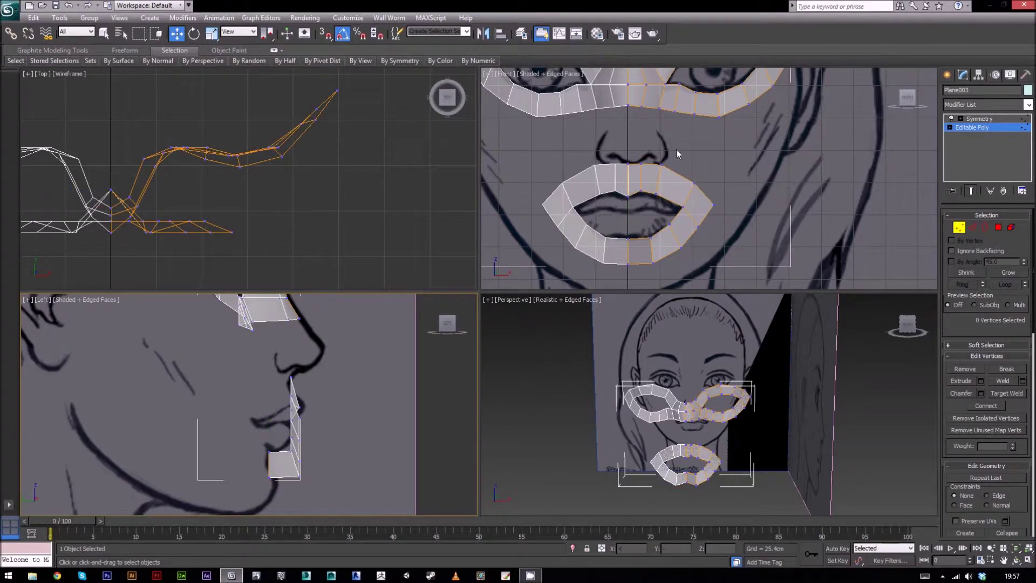
Step: Move the lower lip's next two inner and outer vertex pairs back in depth, curving the strip away from the centre line
{"action": "left_click", "coordinate": [602, 235]}
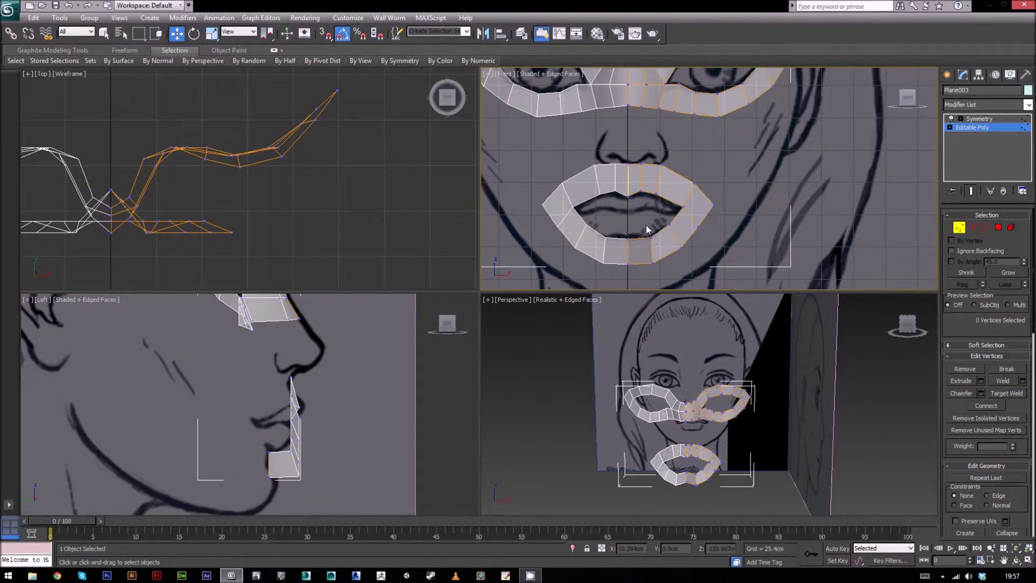
{"action": "left_click_drag", "start_coordinate": [646, 225], "coordinate": [655, 273]}
{"action": "right_click", "coordinate": [331, 469]}
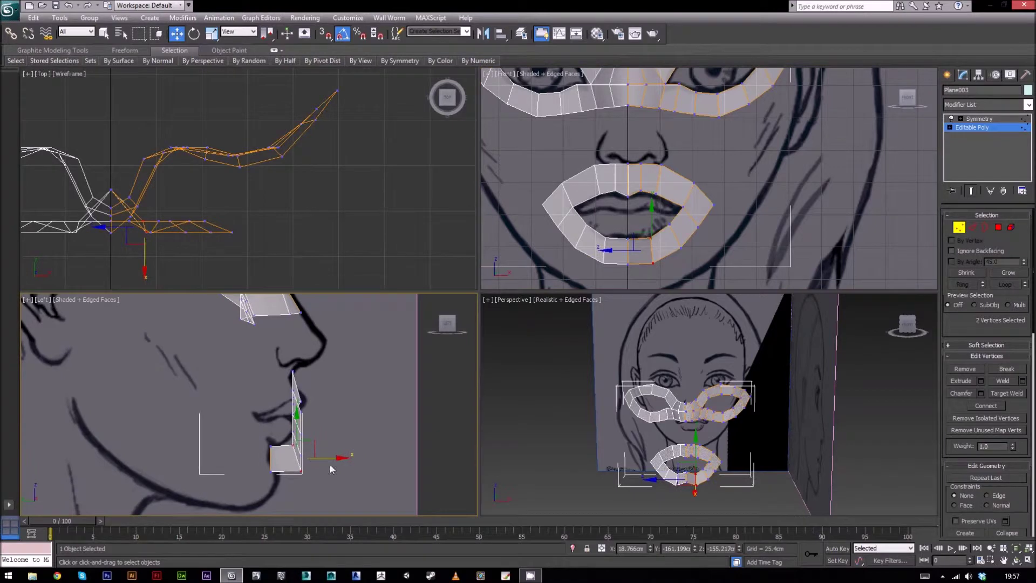
{"action": "left_click_drag", "start_coordinate": [324, 458], "coordinate": [289, 457]}
{"action": "left_click_drag", "start_coordinate": [662, 218], "coordinate": [684, 253]}
{"action": "middle_click_drag", "start_coordinate": [343, 435], "coordinate": [348, 426]}
{"action": "left_click_drag", "start_coordinate": [340, 433], "coordinate": [281, 438]}
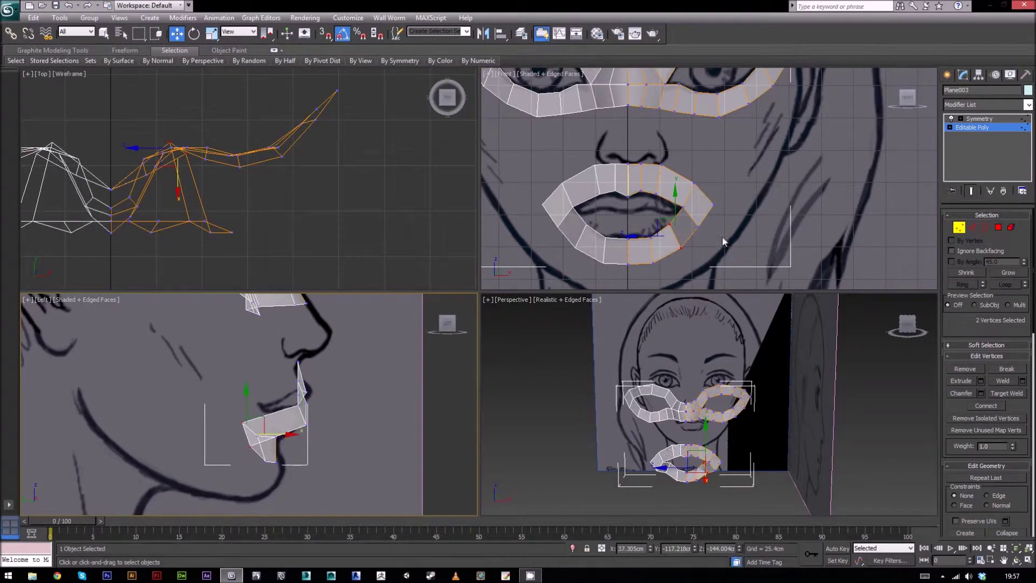
Step: Move the inner corner vertex and the adjacent lower outer-rim vertex back in depth to the side-view mouth corner
{"action": "left_click", "coordinate": [683, 207]}
{"action": "left_click", "coordinate": [698, 227], "text": "ctrl"}
{"action": "middle_click_drag", "start_coordinate": [312, 438], "coordinate": [321, 432]}
{"action": "left_click_drag", "start_coordinate": [347, 409], "coordinate": [306, 407]}
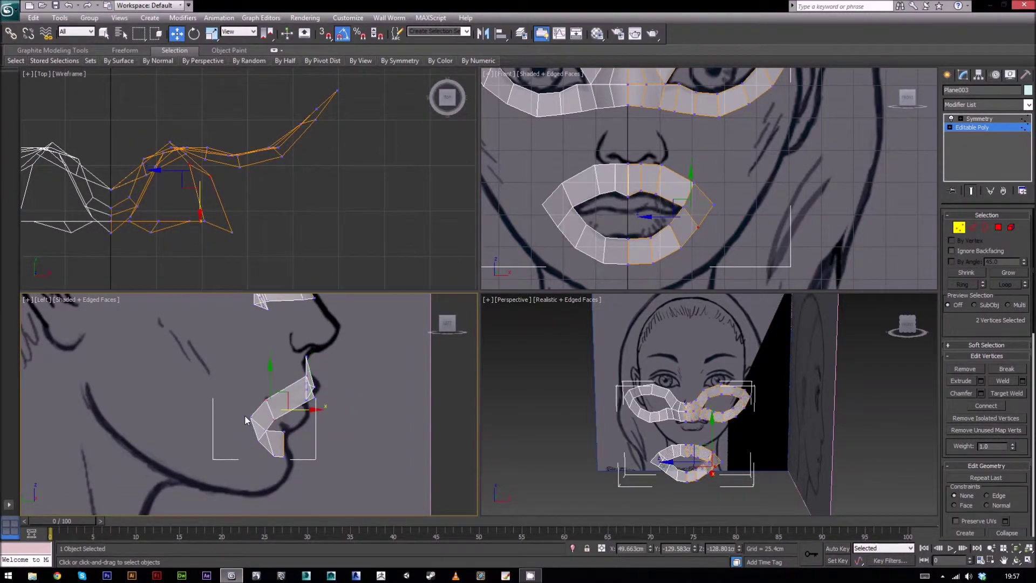
Step: Adjust the lower lip strip's side vertices in the side view to smooth its curve from the chin to the mouth corner
{"action": "left_click_drag", "start_coordinate": [258, 445], "coordinate": [300, 434]}
{"action": "left_click", "coordinate": [351, 413]}
{"action": "scroll", "coordinate": [320, 417], "scroll_direction": "up", "scroll_amount": 3}
{"action": "middle_click_drag", "start_coordinate": [320, 418], "coordinate": [283, 412]}
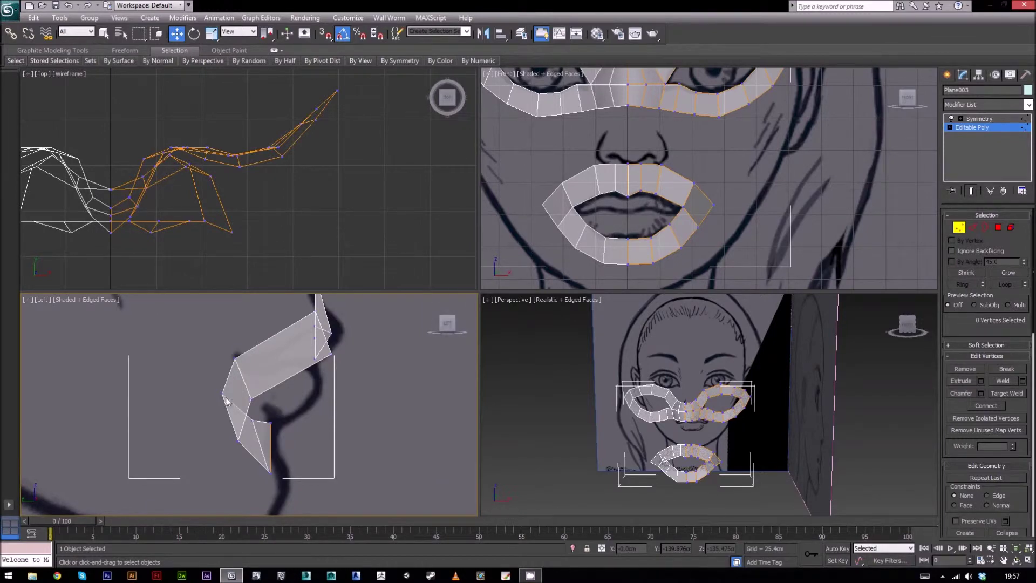
{"action": "left_click", "coordinate": [223, 395]}
{"action": "left_click_drag", "start_coordinate": [238, 379], "coordinate": [257, 425]}
{"action": "left_click", "coordinate": [252, 421]}
{"action": "left_click", "coordinate": [237, 439]}
Step: Move the mouth loop's outermost corner vertex back in the side view, behind the inner mouth corner
{"action": "middle_click_drag", "start_coordinate": [664, 386], "coordinate": [666, 389], "text": "alt"}
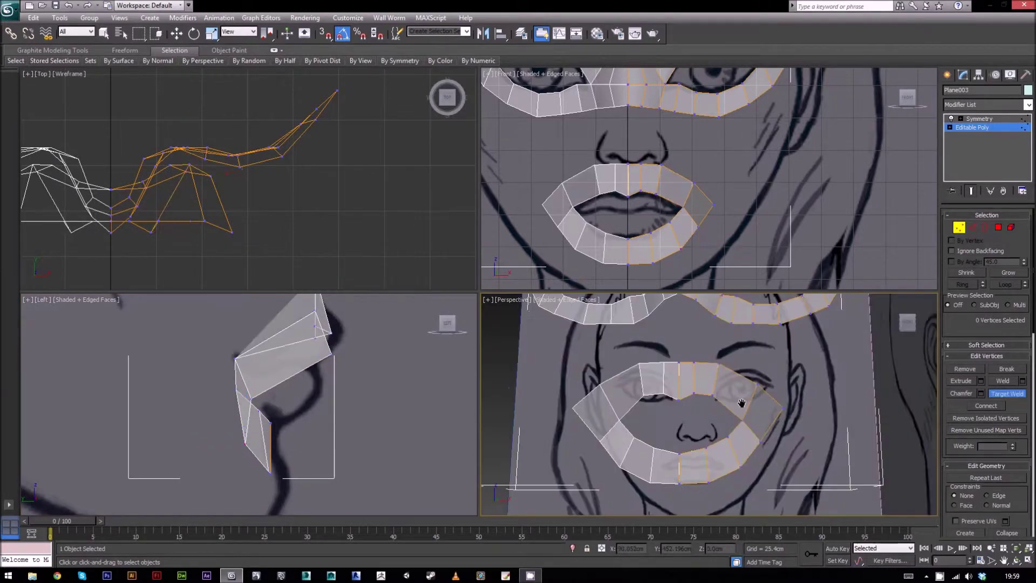
{"action": "mouse_move", "coordinate": [742, 405]}
{"action": "middle_mouse_down", "text": "alt"}
{"action": "mouse_move", "coordinate": [725, 406]}
{"action": "mouse_move", "coordinate": [819, 409]}
{"action": "mouse_move", "coordinate": [766, 415]}
{"action": "middle_mouse_up", "text": "alt"}
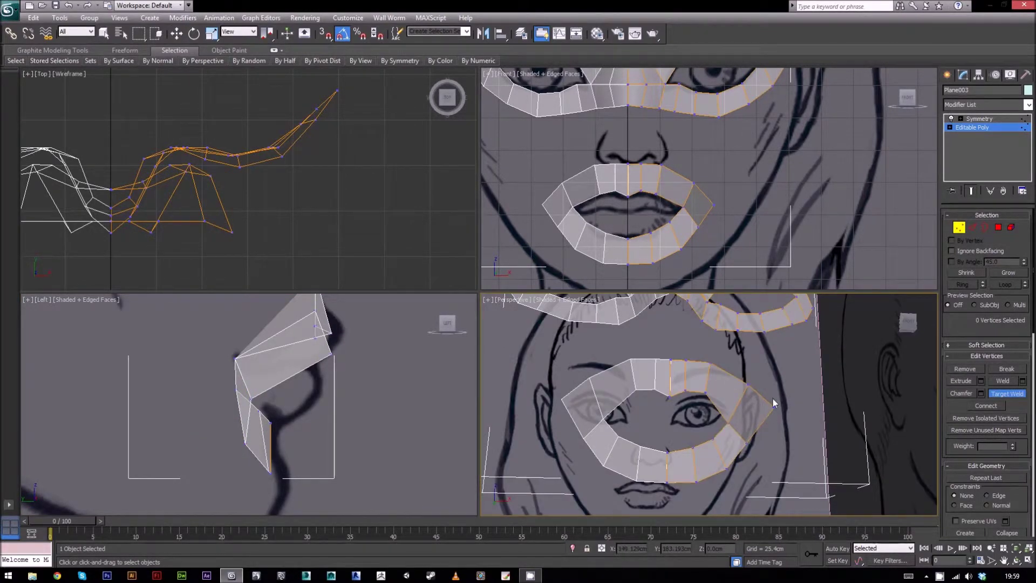
{"action": "left_click", "coordinate": [772, 407]}
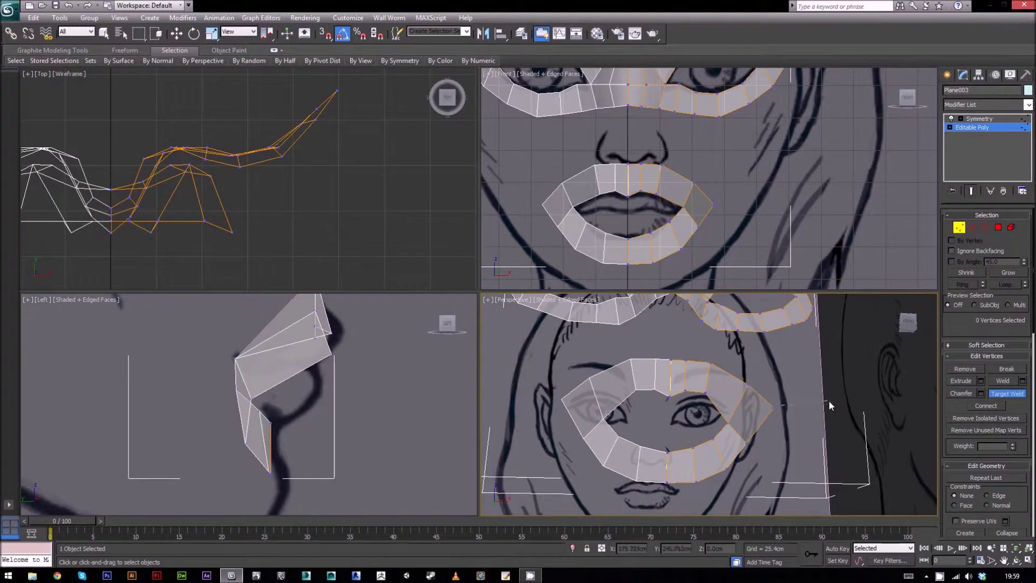
{"action": "key", "text": "w"}
{"action": "left_click", "coordinate": [774, 408]}
{"action": "middle_click_drag", "start_coordinate": [775, 409], "coordinate": [817, 423], "text": "alt"}
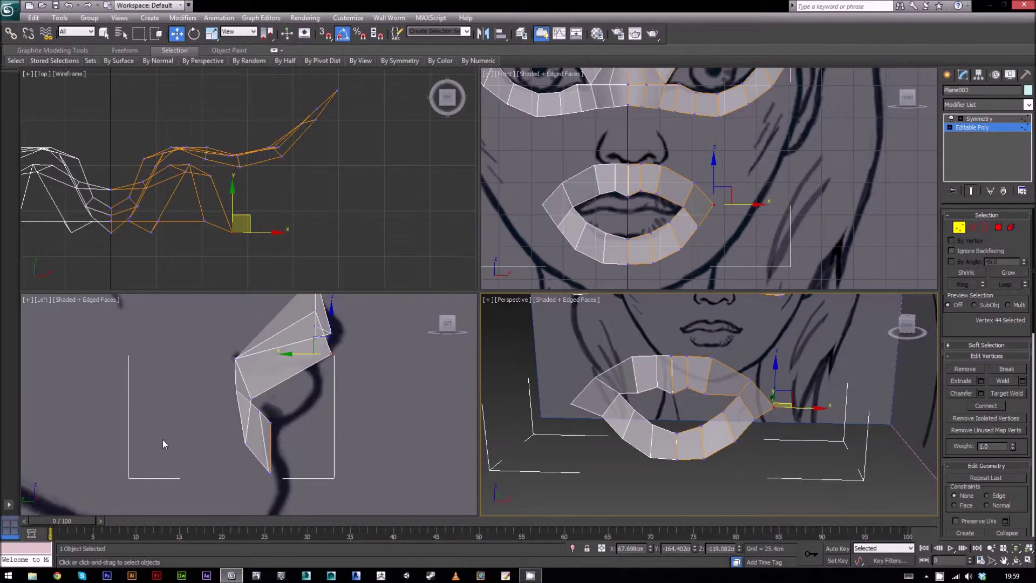
{"action": "scroll", "coordinate": [223, 467], "scroll_direction": "down", "scroll_amount": 3}
{"action": "left_click_drag", "start_coordinate": [297, 389], "coordinate": [234, 388]}
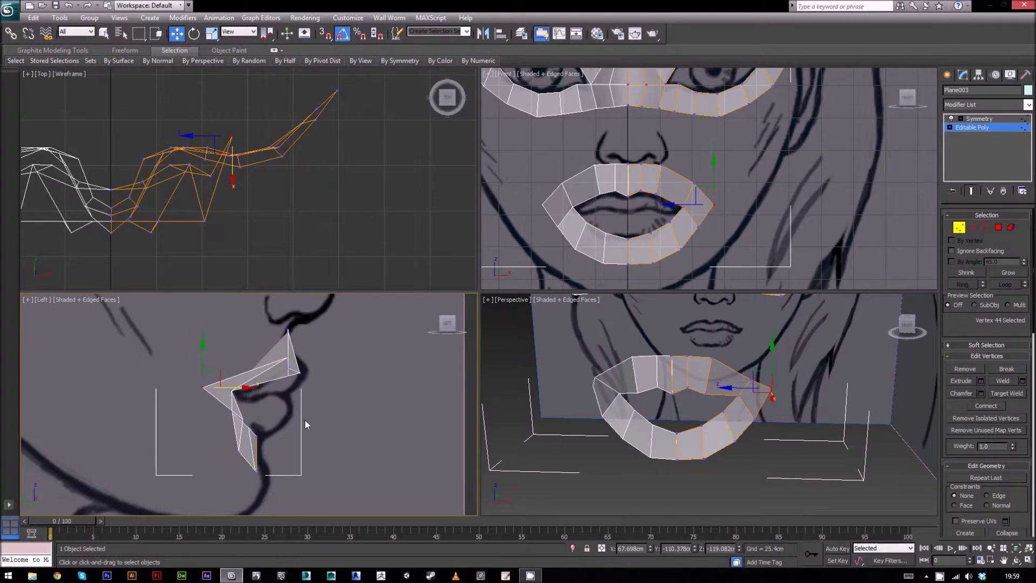
Step: Move the lower outer-rim vertex next to the mouth corner back in the side view to widen the strip there
{"action": "left_click", "coordinate": [253, 422]}
{"action": "left_click_drag", "start_coordinate": [252, 423], "coordinate": [248, 426]}
{"action": "middle_click_drag", "start_coordinate": [782, 452], "coordinate": [834, 435], "text": "alt"}
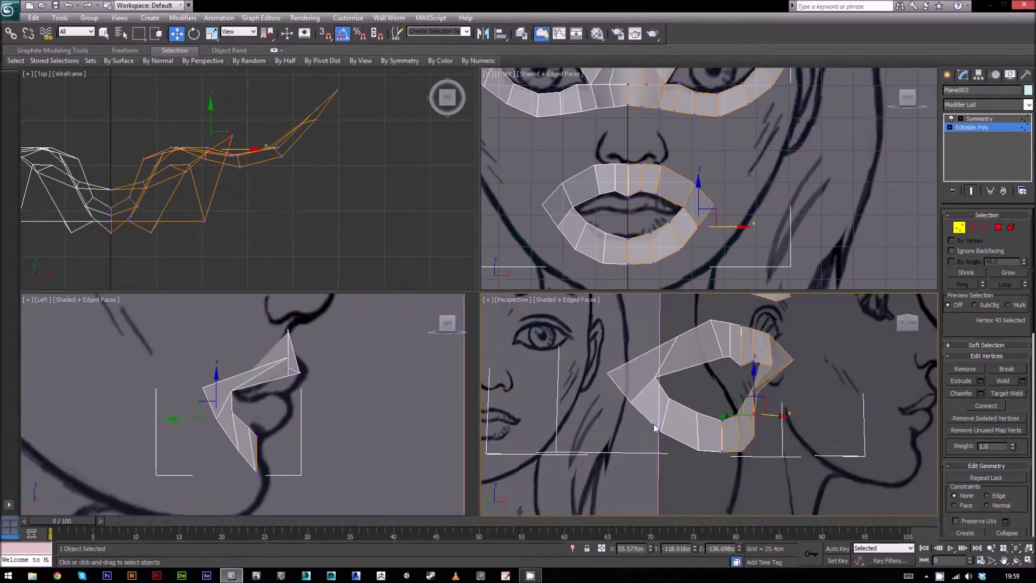
{"action": "middle_click_drag", "start_coordinate": [341, 409], "coordinate": [340, 431]}
{"action": "middle_click_drag", "start_coordinate": [780, 384], "coordinate": [719, 368], "text": "alt"}
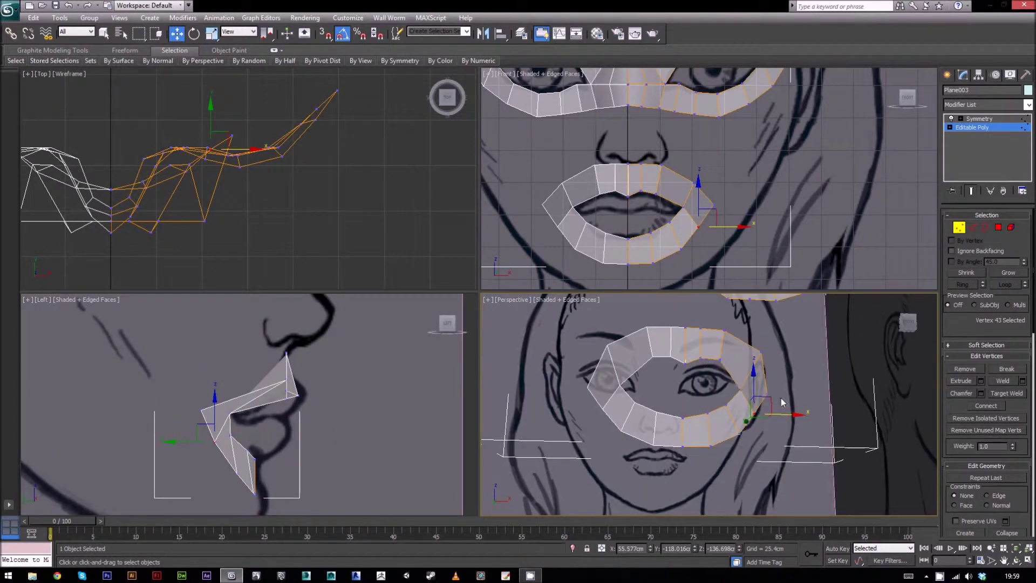
Step: Adjust the upper lip's inner vertices in the side view, moving the centre-line one forward onto the lip profile
{"action": "left_click", "coordinate": [720, 358]}
{"action": "middle_click_drag", "start_coordinate": [336, 396], "coordinate": [335, 412]}
{"action": "left_click_drag", "start_coordinate": [305, 402], "coordinate": [287, 389]}
{"action": "left_click", "coordinate": [686, 363]}
{"action": "middle_click_drag", "start_coordinate": [319, 438], "coordinate": [310, 452]}
{"action": "left_click_drag", "start_coordinate": [294, 413], "coordinate": [318, 402]}
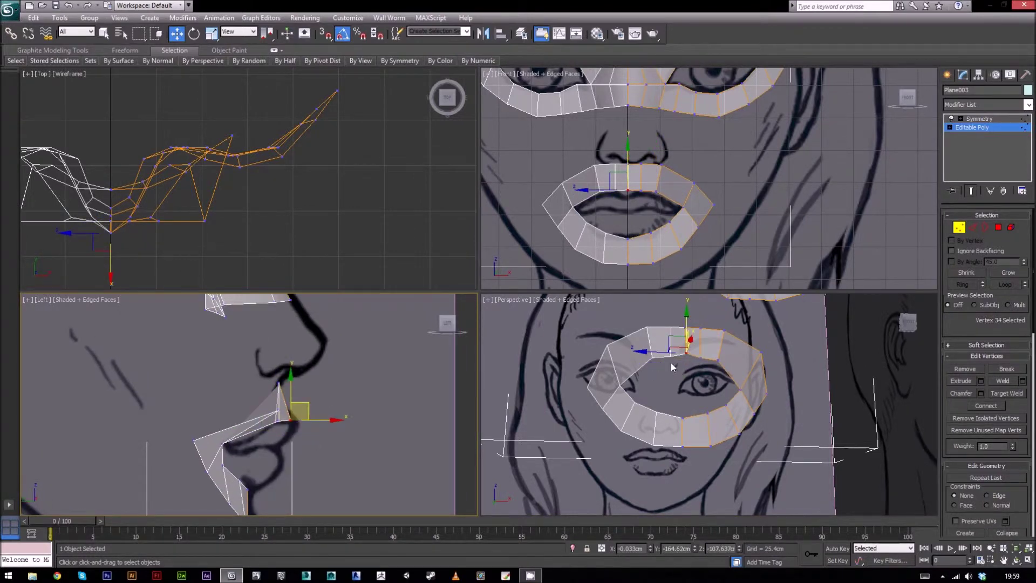
Step: Move the second inner upper-lip vertex from the centre line down, back and slightly outward to follow the lip outline
{"action": "left_click", "coordinate": [701, 357]}
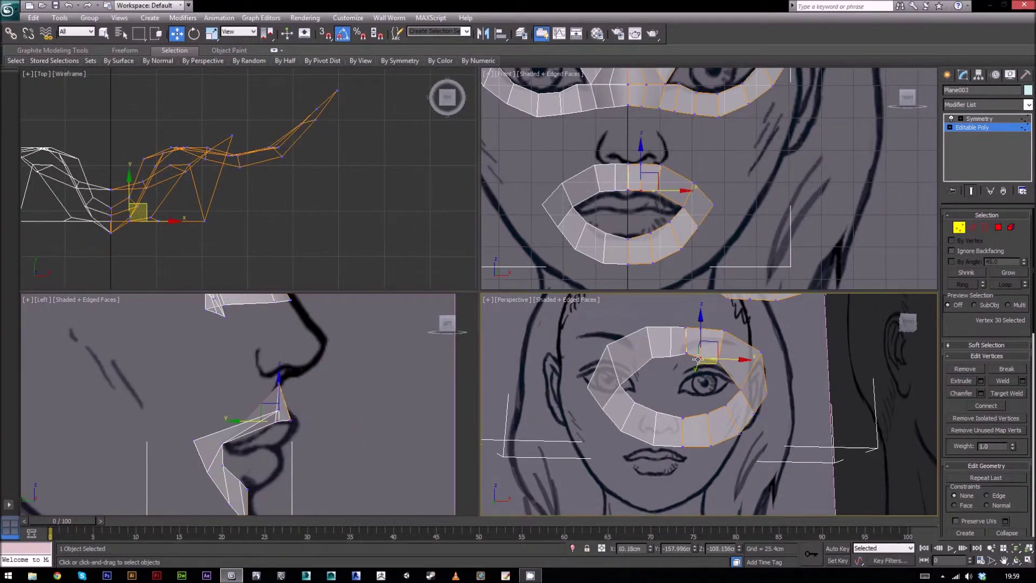
{"action": "left_click", "coordinate": [718, 360]}
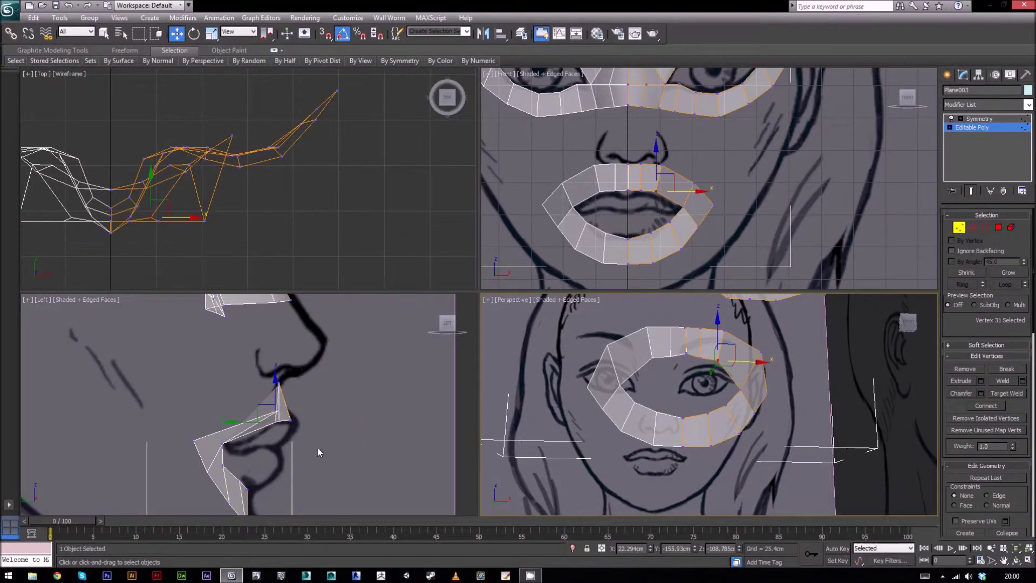
{"action": "scroll", "coordinate": [317, 448], "scroll_direction": "up", "scroll_amount": 3}
{"action": "left_click_drag", "start_coordinate": [334, 388], "coordinate": [305, 406]}
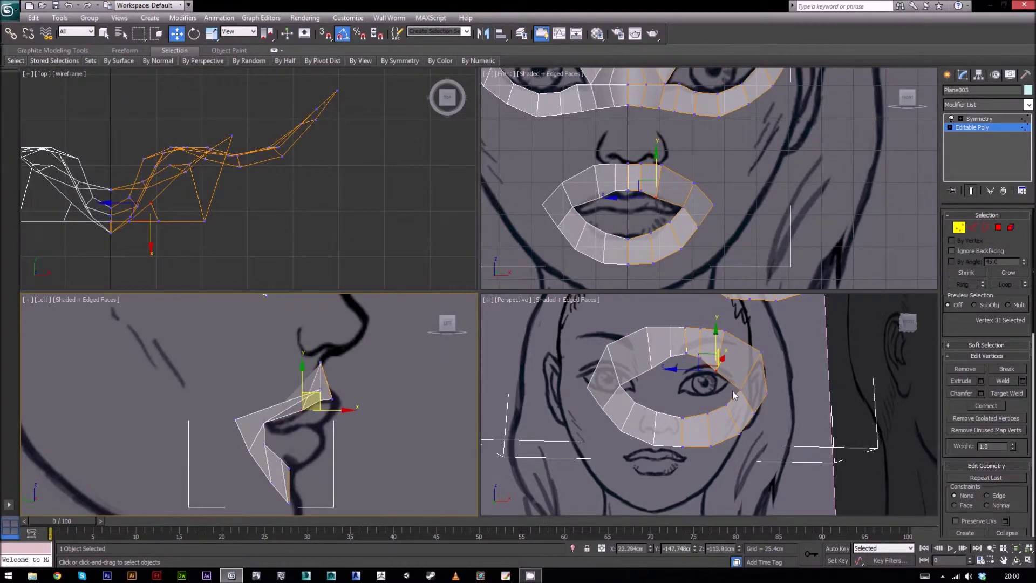
{"action": "scroll", "coordinate": [705, 228], "scroll_direction": "up", "scroll_amount": 4}
{"action": "left_click_drag", "start_coordinate": [612, 205], "coordinate": [634, 204]}
{"action": "middle_click_drag", "start_coordinate": [309, 432], "coordinate": [310, 432]}
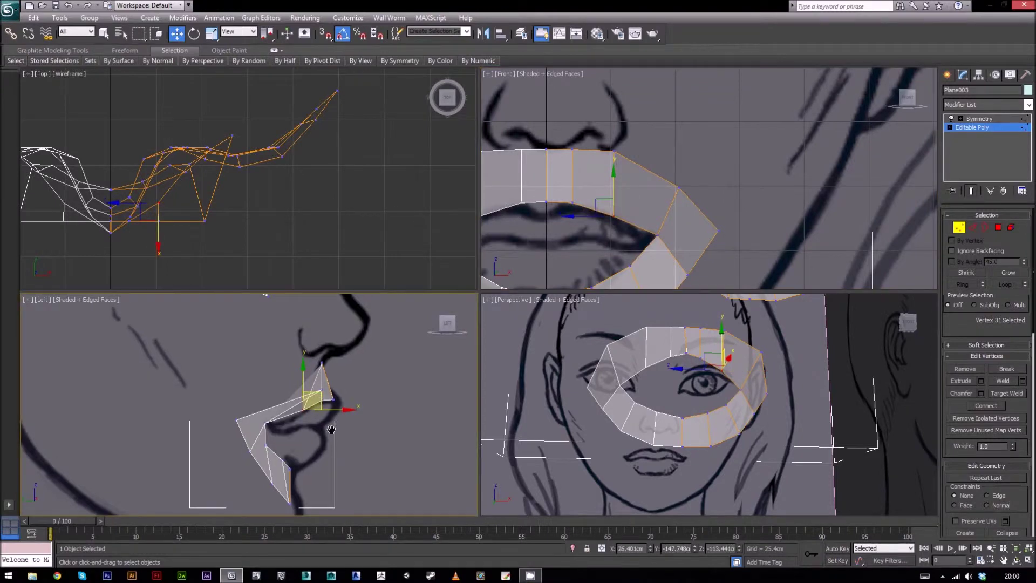
{"action": "left_click_drag", "start_coordinate": [318, 395], "coordinate": [310, 400]}
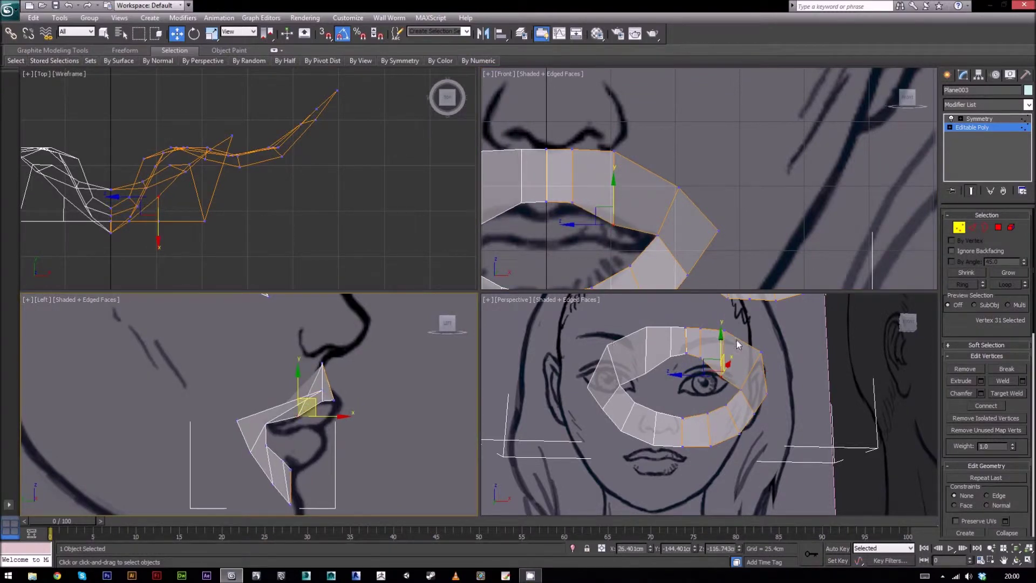
Step: Adjust the upper lip's outer-rim vertices below the nose, moving the one beside the centre line slightly back in depth
{"action": "left_click", "coordinate": [722, 331]}
{"action": "middle_click_drag", "start_coordinate": [323, 372], "coordinate": [323, 385]}
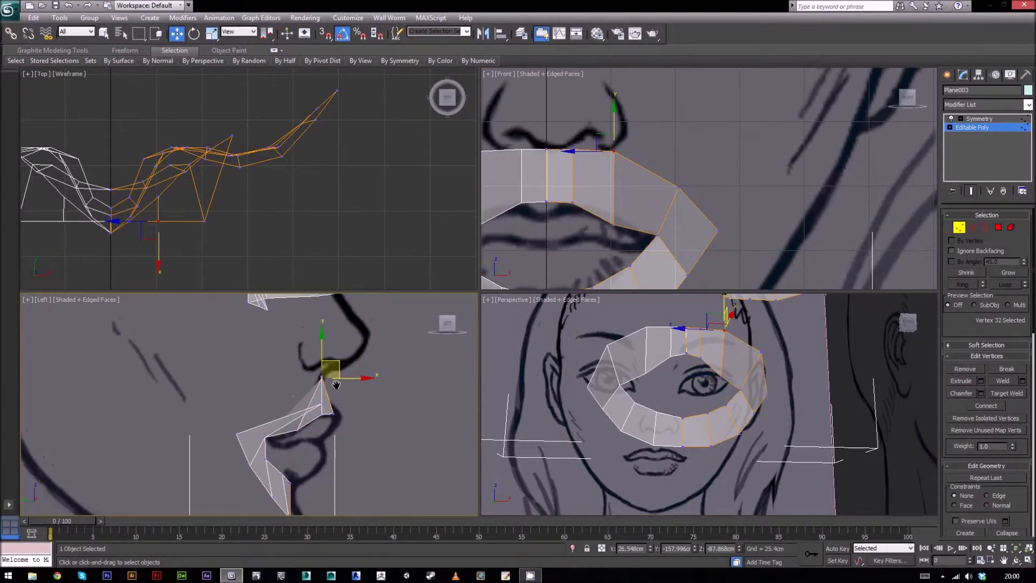
{"action": "left_click_drag", "start_coordinate": [335, 365], "coordinate": [335, 366]}
{"action": "left_click", "coordinate": [688, 331]}
{"action": "middle_click_drag", "start_coordinate": [441, 490], "coordinate": [438, 505]}
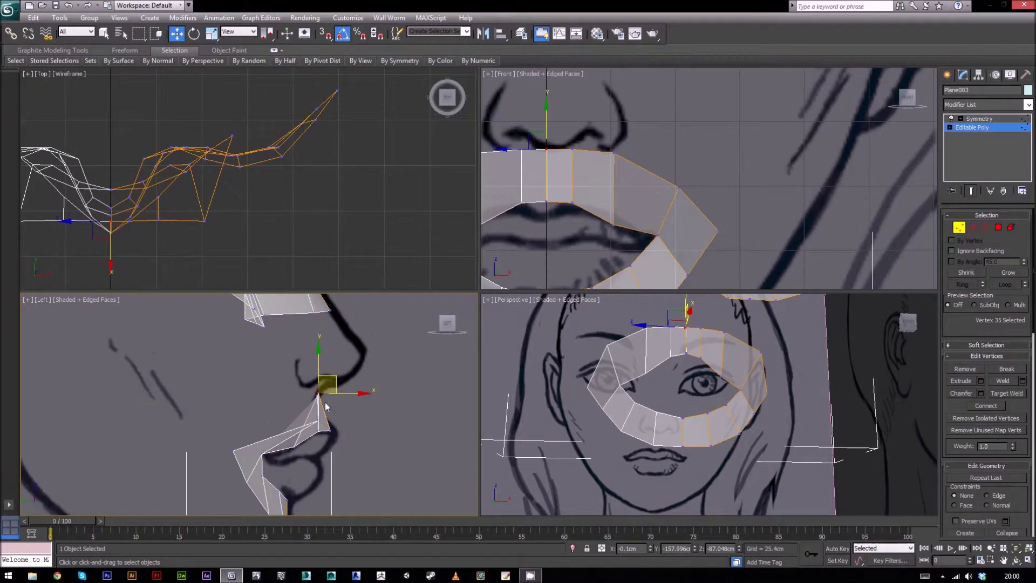
{"action": "left_click", "coordinate": [702, 329]}
{"action": "middle_click_drag", "start_coordinate": [378, 400], "coordinate": [409, 384]}
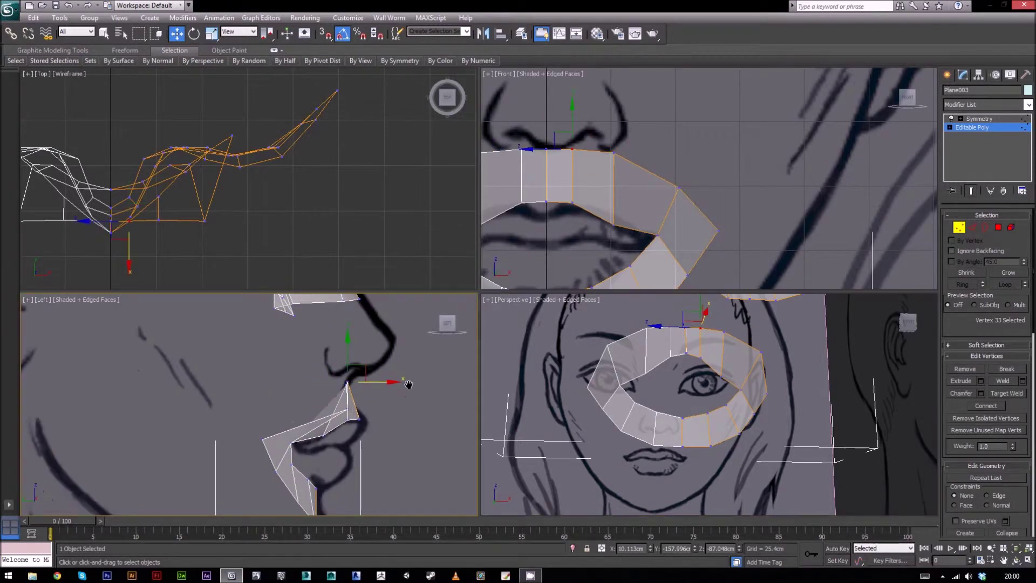
Step: Move the next two upper outer-rim vertices progressively back in the side view, curving the strip toward the mouth corner
{"action": "left_click", "coordinate": [722, 330]}
{"action": "middle_click_drag", "start_coordinate": [388, 389], "coordinate": [408, 385]}
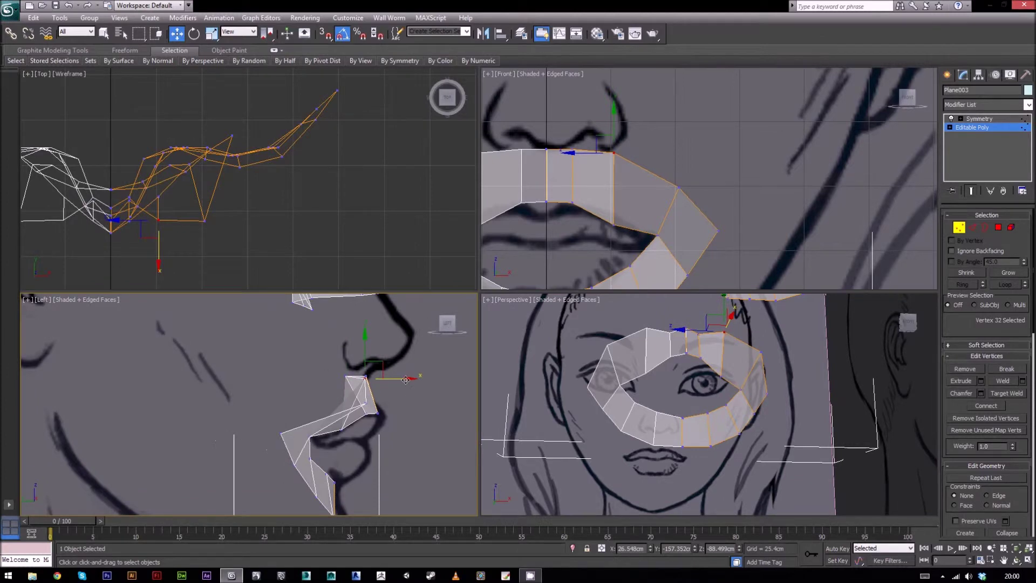
{"action": "left_click_drag", "start_coordinate": [408, 385], "coordinate": [367, 380]}
{"action": "right_click", "coordinate": [367, 380]}
{"action": "left_click", "coordinate": [760, 352]}
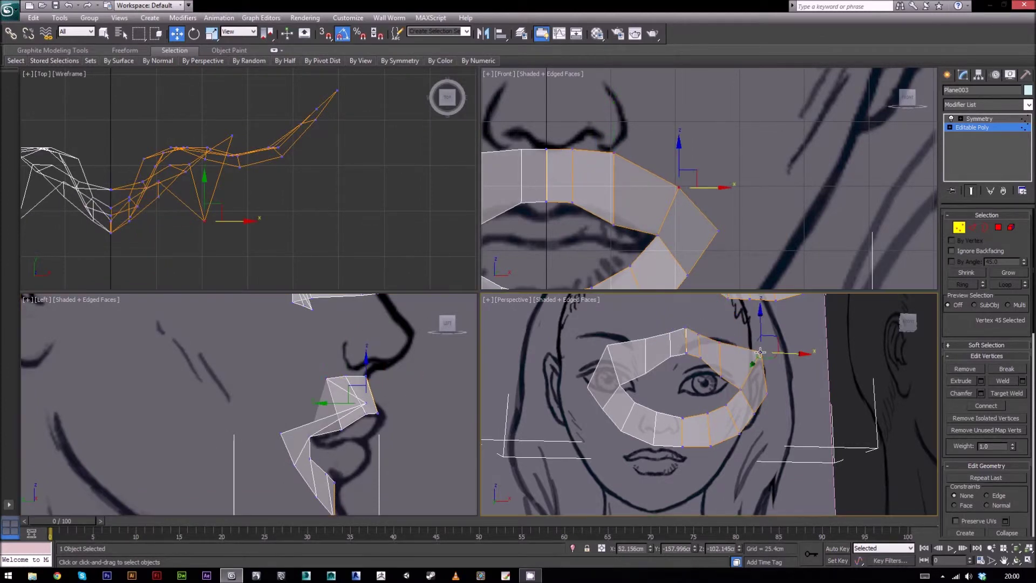
{"action": "middle_click_drag", "start_coordinate": [364, 396], "coordinate": [382, 387]}
{"action": "left_click_drag", "start_coordinate": [416, 401], "coordinate": [355, 387]}
Step: Move the lower lip's two inner vertices between the mouth corner and centre line forward and slightly up in the side view
{"action": "left_click", "coordinate": [330, 452]}
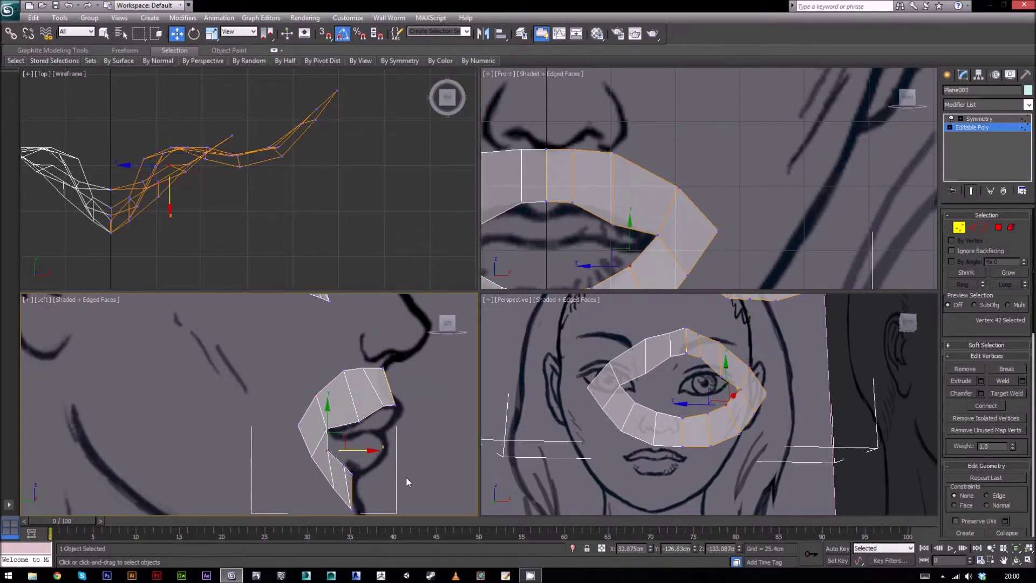
{"action": "scroll", "coordinate": [723, 162], "scroll_direction": "down", "scroll_amount": 3}
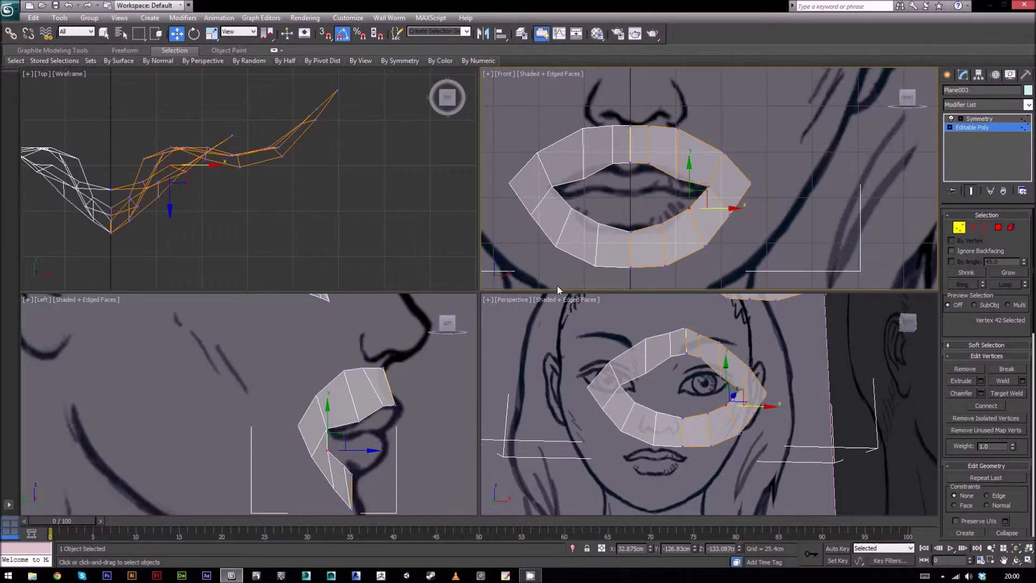
{"action": "right_click", "coordinate": [350, 462]}
{"action": "left_click_drag", "start_coordinate": [346, 432], "coordinate": [353, 430]}
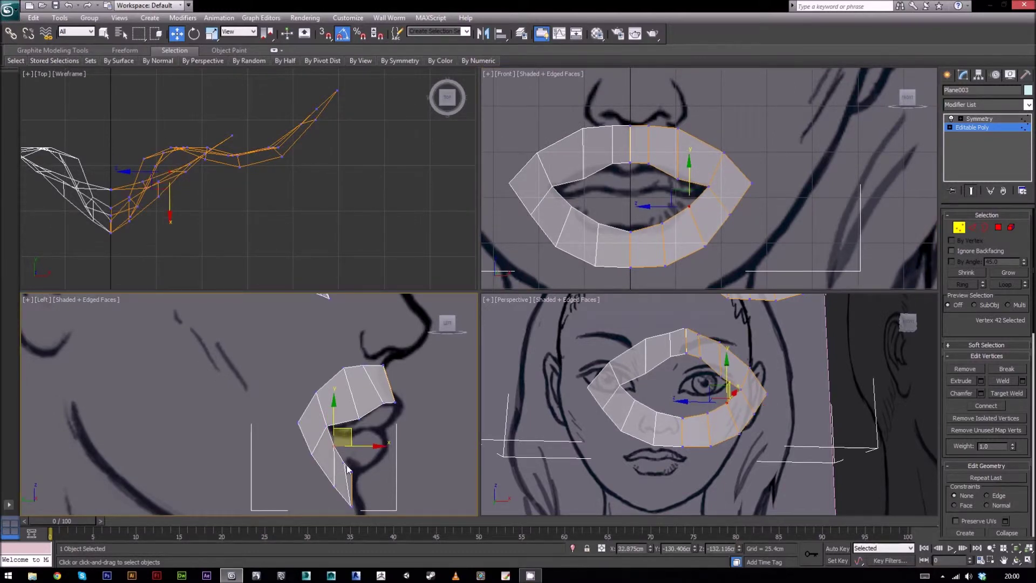
{"action": "left_click_drag", "start_coordinate": [348, 470], "coordinate": [365, 450]}
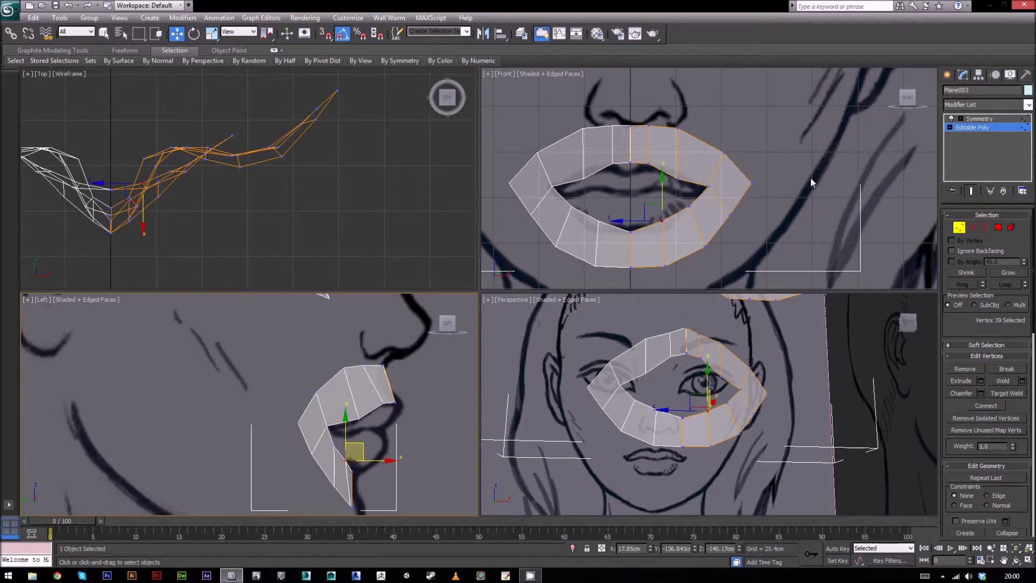
Step: Move the upper lip's vertex pair beside the centre line forward to the profile, and fine-tune the pair's outer vertex in depth
{"action": "middle_click_drag", "start_coordinate": [810, 183], "coordinate": [812, 191]}
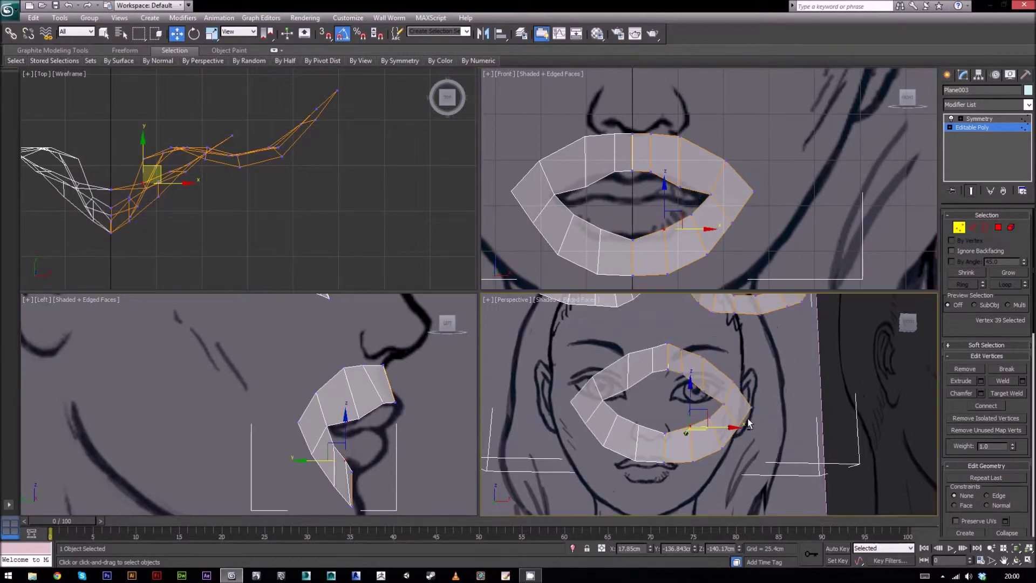
{"action": "middle_click_drag", "start_coordinate": [772, 401], "coordinate": [668, 373], "text": "alt"}
{"action": "left_click", "coordinate": [672, 364]}
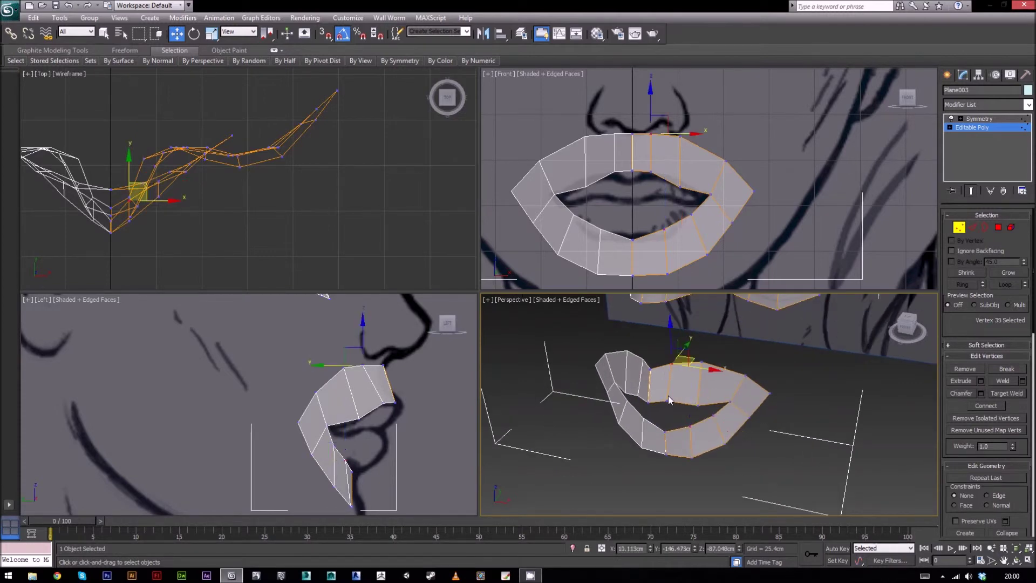
{"action": "left_click", "coordinate": [669, 402], "text": "ctrl"}
{"action": "scroll", "coordinate": [430, 404], "scroll_direction": "up", "scroll_amount": 3}
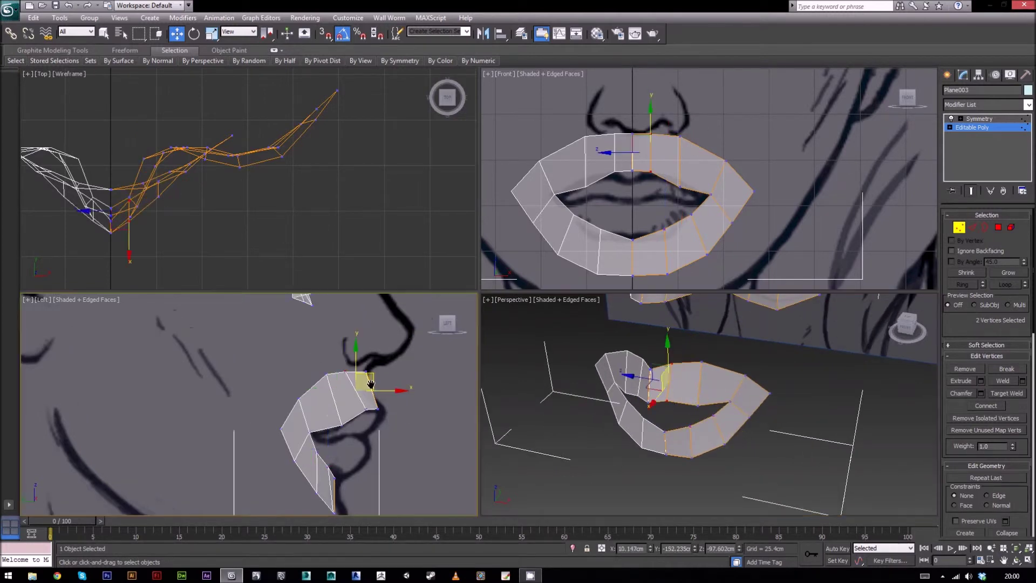
{"action": "middle_click_drag", "start_coordinate": [430, 404], "coordinate": [338, 401]}
{"action": "left_click_drag", "start_coordinate": [333, 395], "coordinate": [347, 395]}
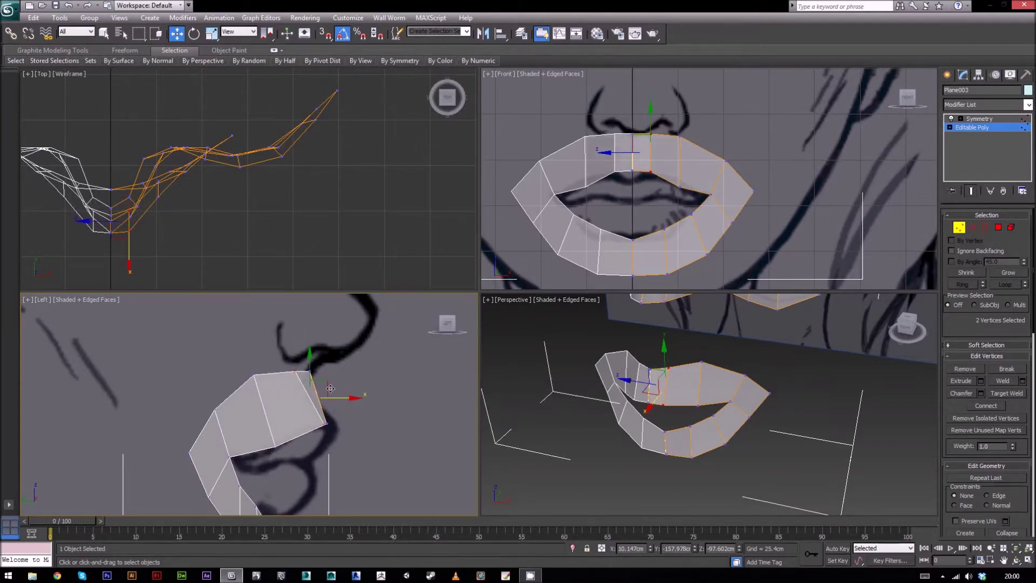
{"action": "left_click", "coordinate": [310, 373]}
{"action": "left_click_drag", "start_coordinate": [314, 373], "coordinate": [335, 372]}
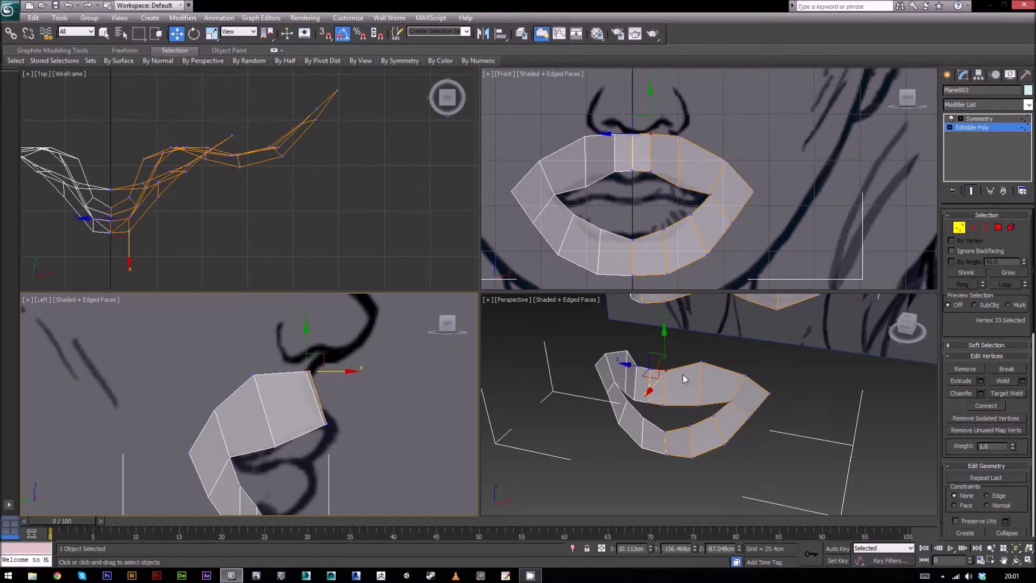
Step: Nudge the upper lip's centre-line edge and its inner vertex in the side view to match the profile drawing
{"action": "left_click", "coordinate": [971, 228]}
{"action": "left_click", "coordinate": [645, 384]}
{"action": "middle_click_drag", "start_coordinate": [341, 397], "coordinate": [329, 402]}
{"action": "left_click_drag", "start_coordinate": [319, 385], "coordinate": [317, 385]}
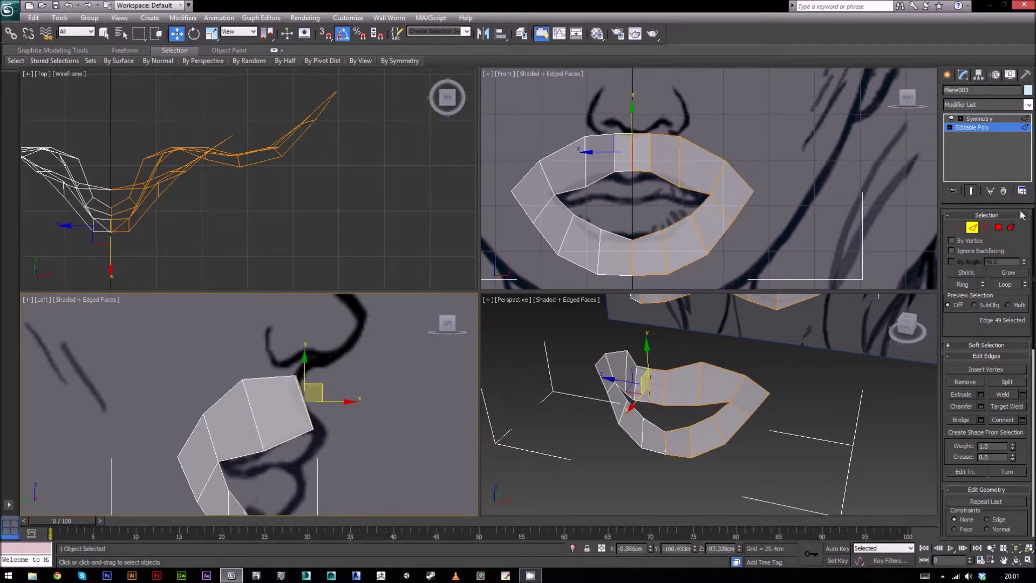
{"action": "left_click", "coordinate": [959, 227]}
{"action": "left_click", "coordinate": [650, 402], "text": "ctrl"}
{"action": "middle_click_drag", "start_coordinate": [332, 424], "coordinate": [319, 429]}
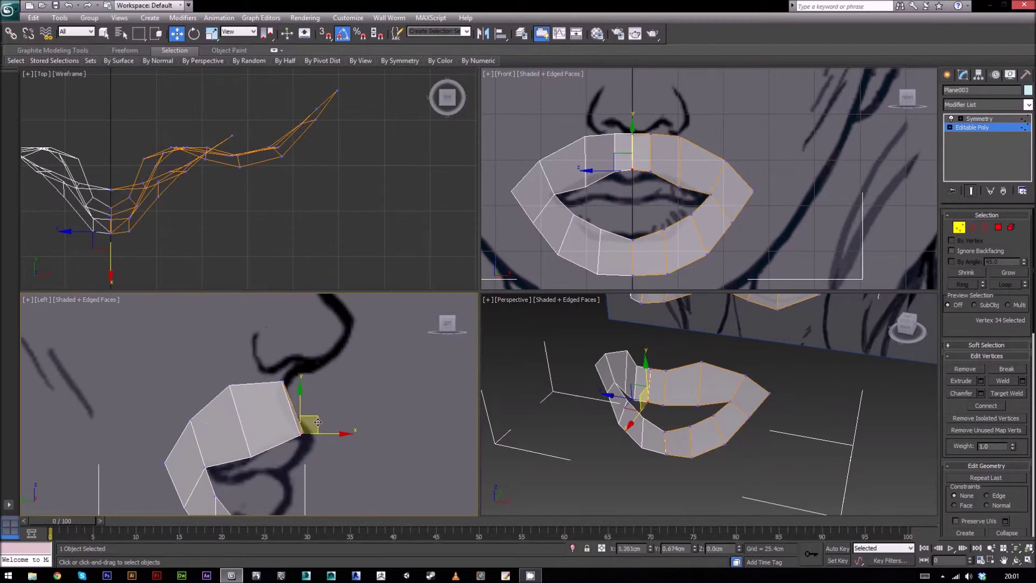
Step: Move the upper lip's second vertex pair from the centre line forward in depth, and raise its inner vertex slightly
{"action": "left_click", "coordinate": [799, 454]}
{"action": "middle_click_drag", "start_coordinate": [799, 455], "coordinate": [655, 359], "text": "alt"}
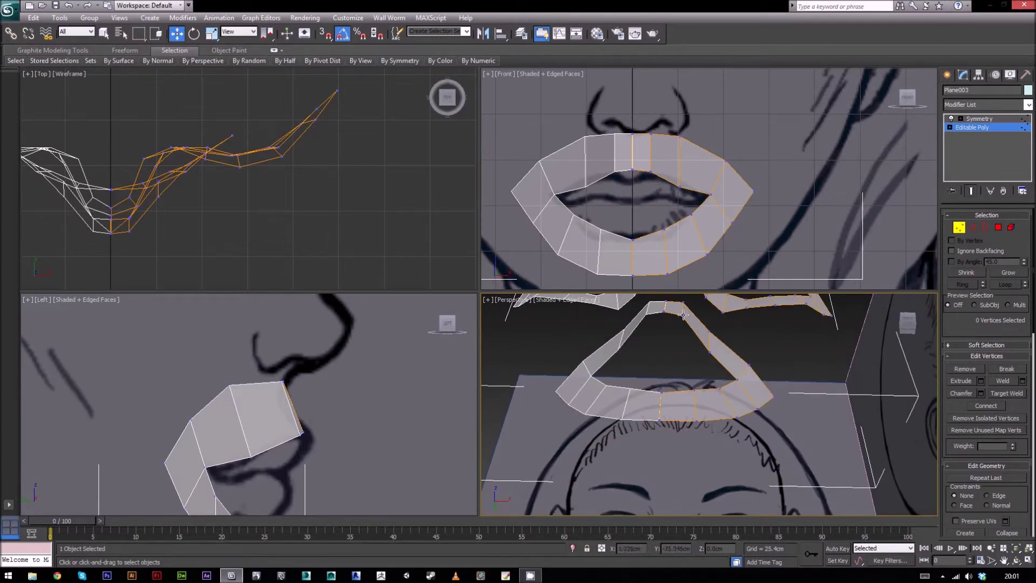
{"action": "middle_click_drag", "start_coordinate": [778, 412], "coordinate": [770, 453], "text": "alt"}
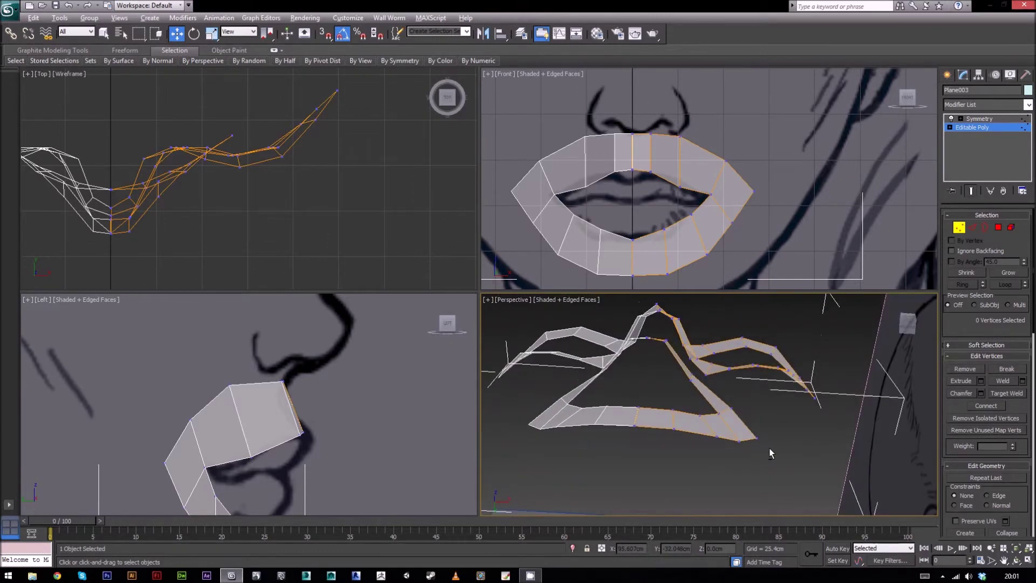
{"action": "left_click", "coordinate": [691, 380]}
{"action": "scroll", "coordinate": [692, 381], "scroll_direction": "up", "scroll_amount": 5}
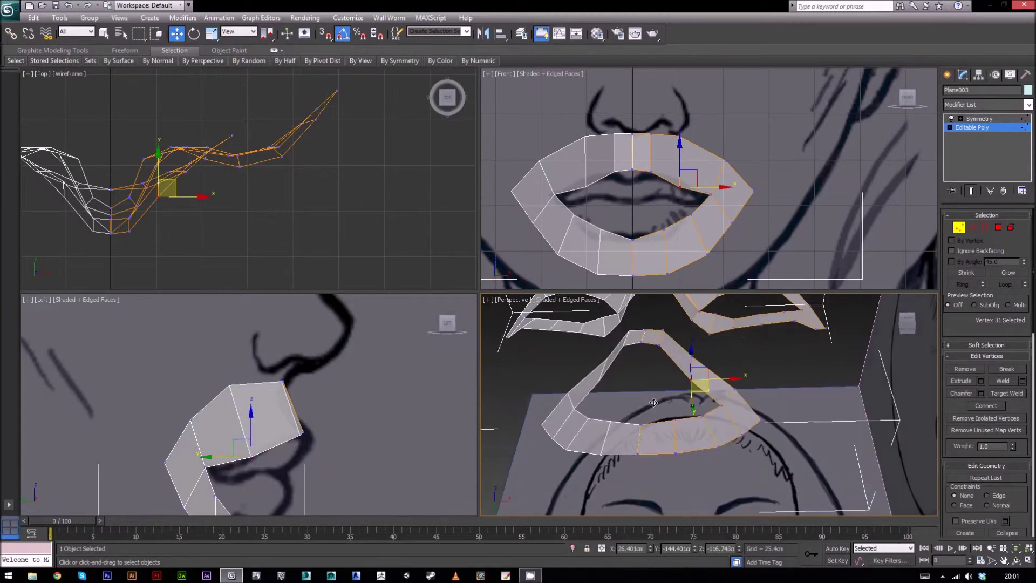
{"action": "middle_click_drag", "start_coordinate": [282, 465], "coordinate": [290, 429]}
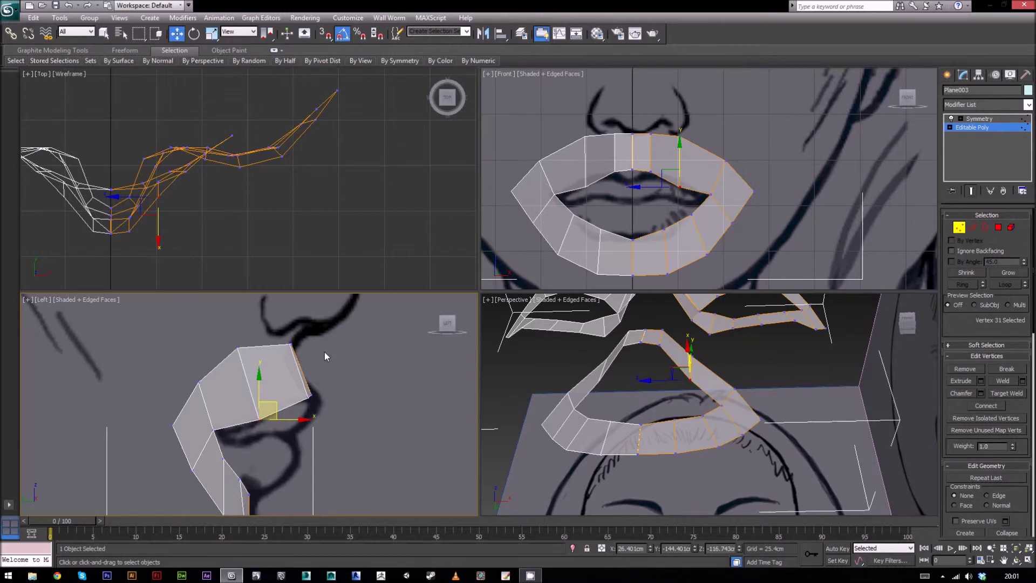
{"action": "left_click", "coordinate": [235, 347], "text": "ctrl"}
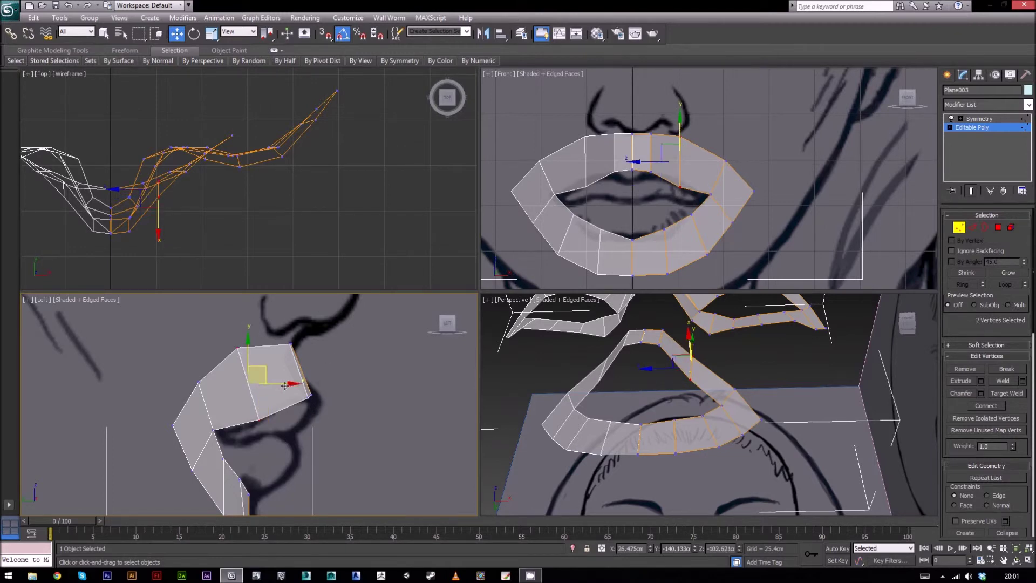
{"action": "left_click_drag", "start_coordinate": [263, 373], "coordinate": [268, 343]}
{"action": "left_click", "coordinate": [253, 341]}
{"action": "left_click", "coordinate": [276, 411]}
{"action": "left_click_drag", "start_coordinate": [292, 386], "coordinate": [293, 381]}
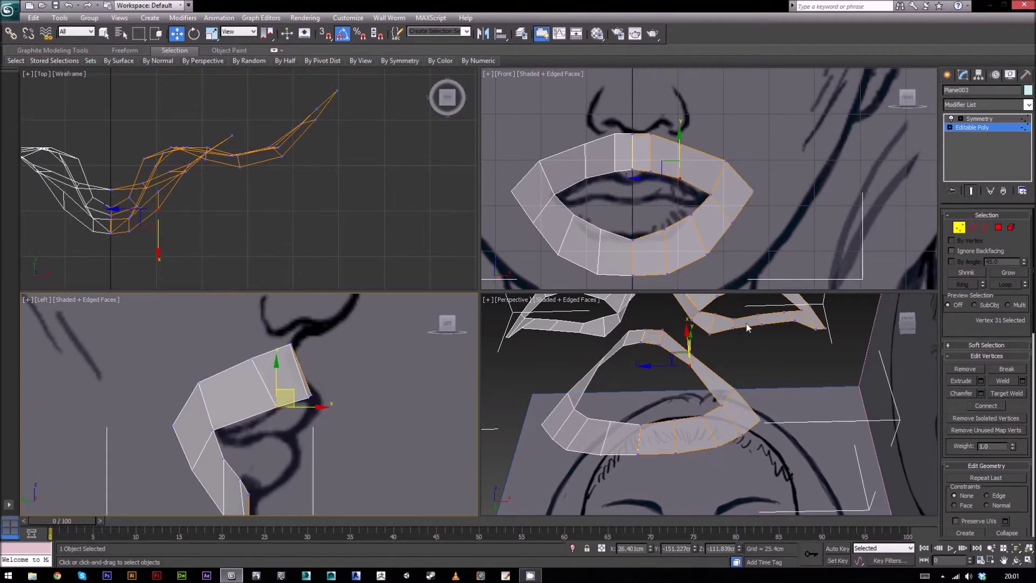
Step: Move that pair's inner vertex outward and down along the lip outline, and its outer vertex up beneath the nostril and forward
{"action": "middle_click_drag", "start_coordinate": [711, 163], "coordinate": [683, 171]}
{"action": "left_click_drag", "start_coordinate": [665, 171], "coordinate": [674, 177]}
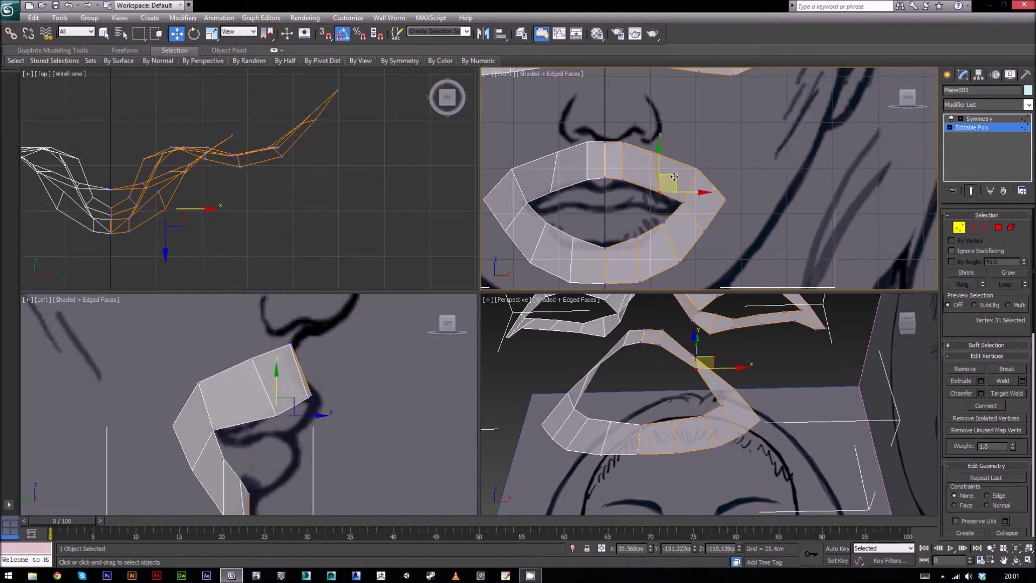
{"action": "left_click", "coordinate": [659, 152]}
{"action": "left_click_drag", "start_coordinate": [670, 140], "coordinate": [671, 137]}
{"action": "middle_click_drag", "start_coordinate": [278, 341], "coordinate": [269, 358]}
{"action": "left_click_drag", "start_coordinate": [249, 353], "coordinate": [268, 340]}
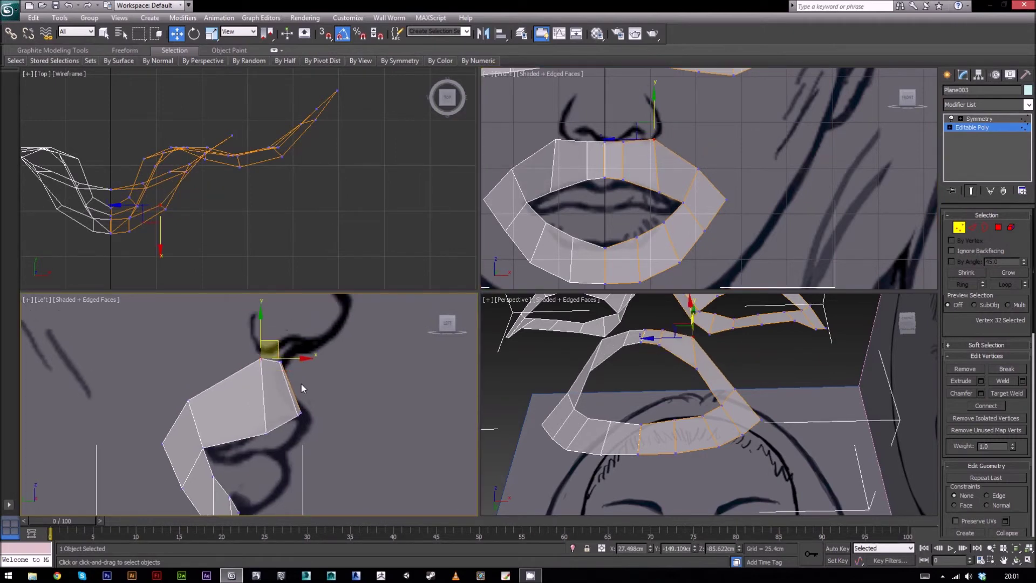
Step: Move the pair's inner vertex back in depth in the side view, and maximize the perspective viewport
{"action": "middle_click_drag", "start_coordinate": [301, 384], "coordinate": [289, 393]}
{"action": "left_click", "coordinate": [255, 444]}
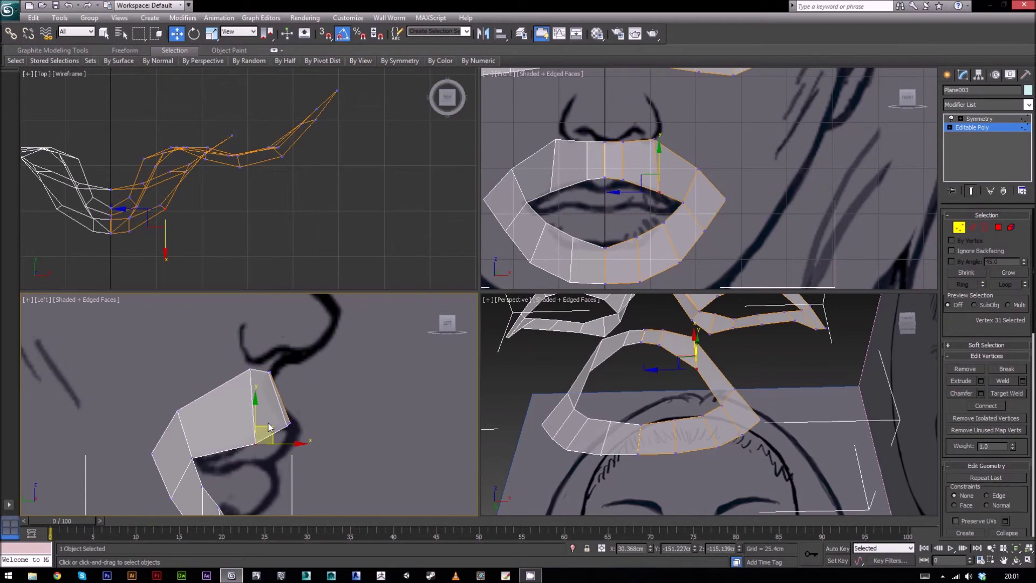
{"action": "left_click_drag", "start_coordinate": [274, 429], "coordinate": [262, 430]}
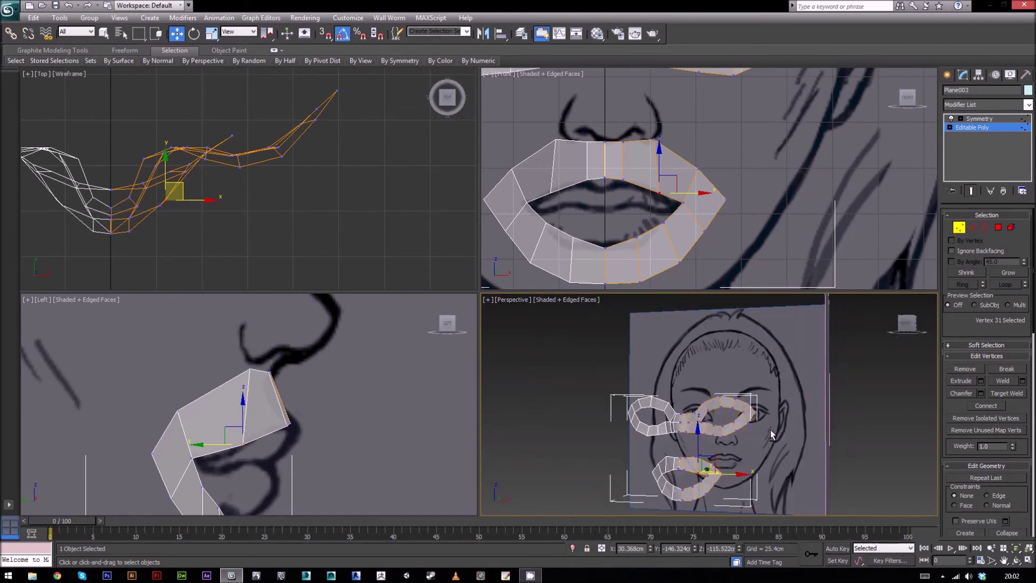
{"action": "key", "text": "alt+w"}
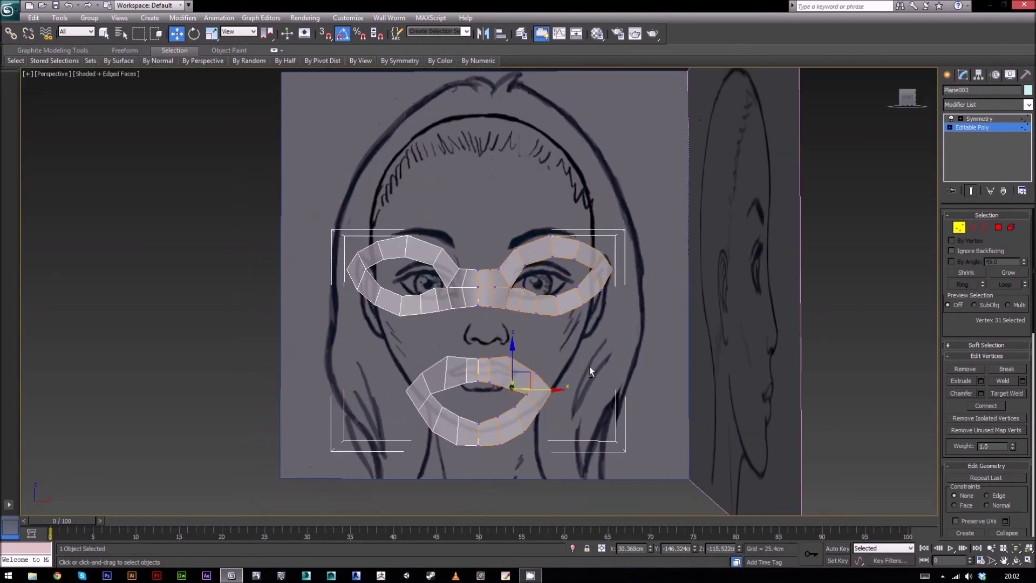